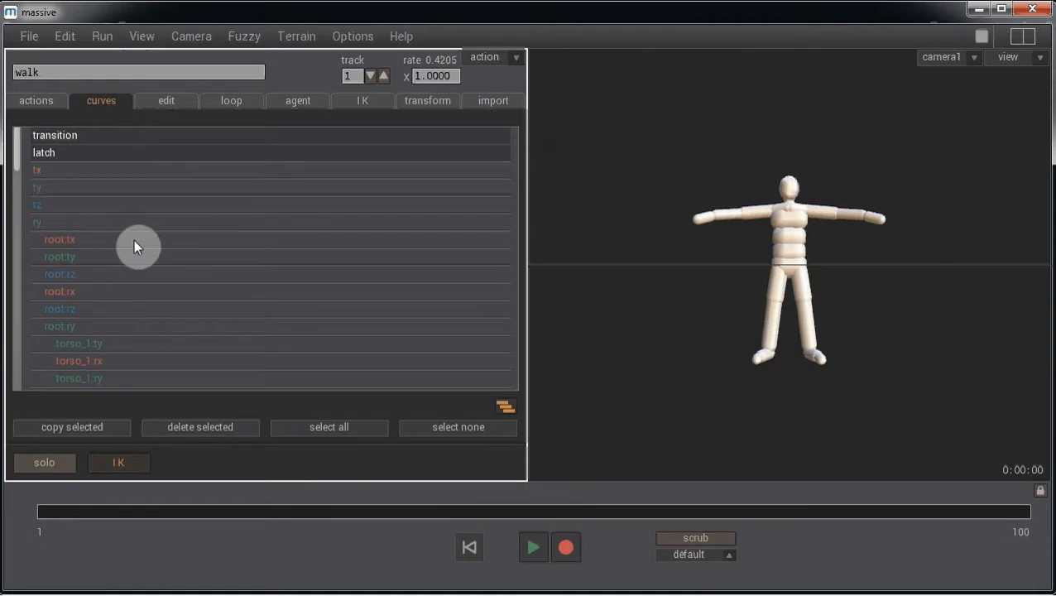
Select the root:tx, root:rz and root:ry curves of the walk action.
{"action": "left_click", "coordinate": [134, 239]}
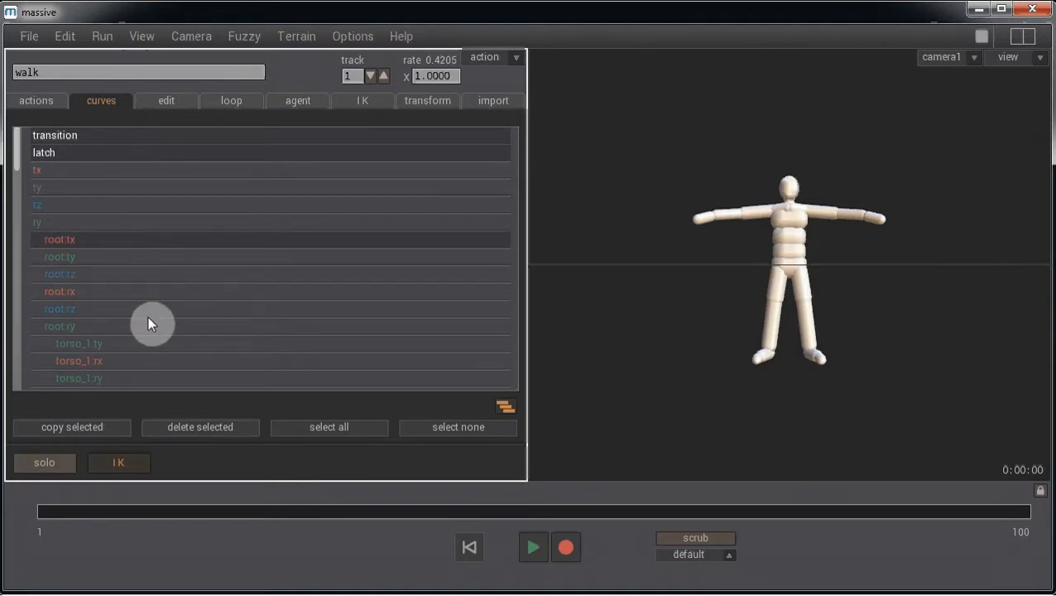
{"action": "left_click", "coordinate": [143, 310]}
{"action": "left_click", "coordinate": [143, 326]}
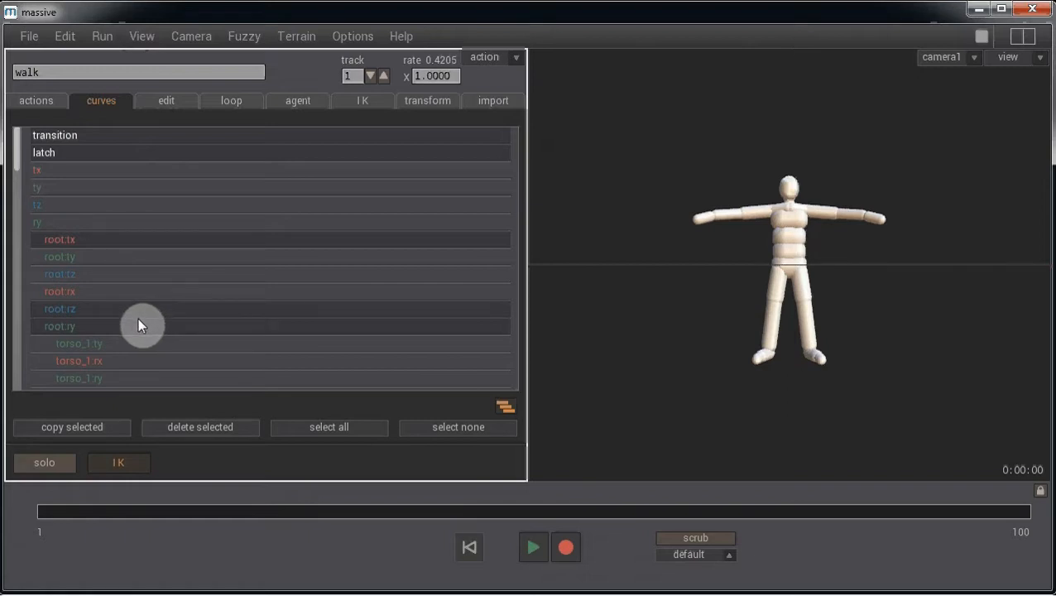
Turn IK off and solo on for the agent, and play back the walk action while its curves are open for editing.
{"action": "left_click", "coordinate": [138, 461]}
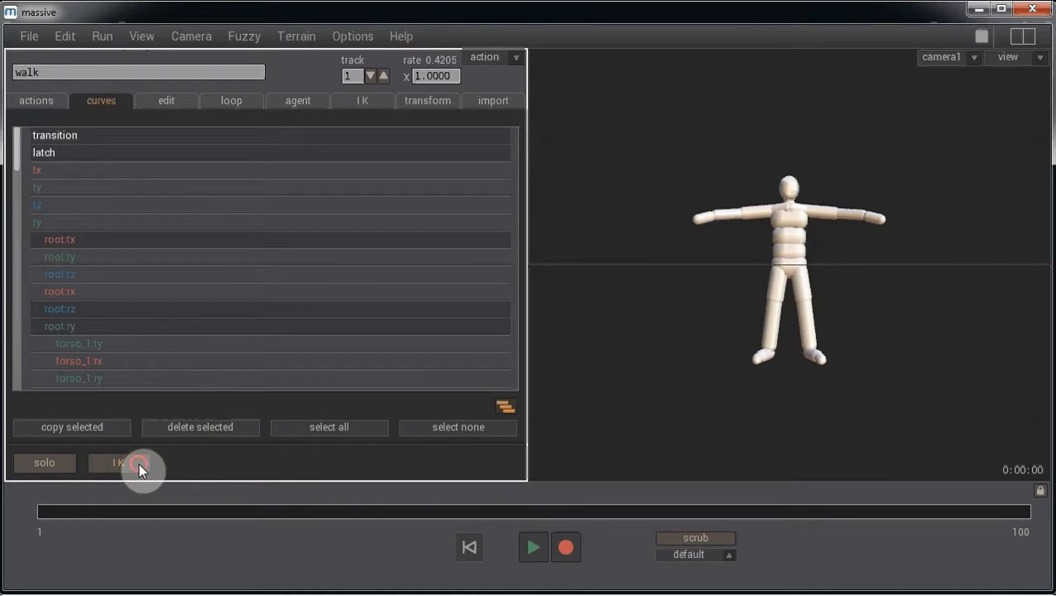
{"action": "left_click", "coordinate": [61, 468]}
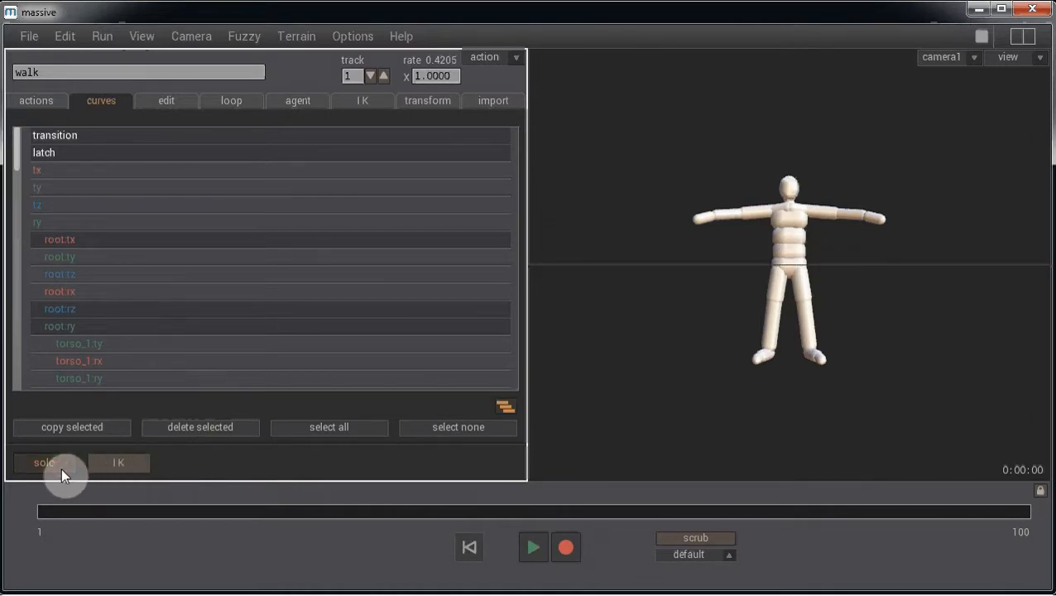
{"action": "left_click", "coordinate": [171, 102]}
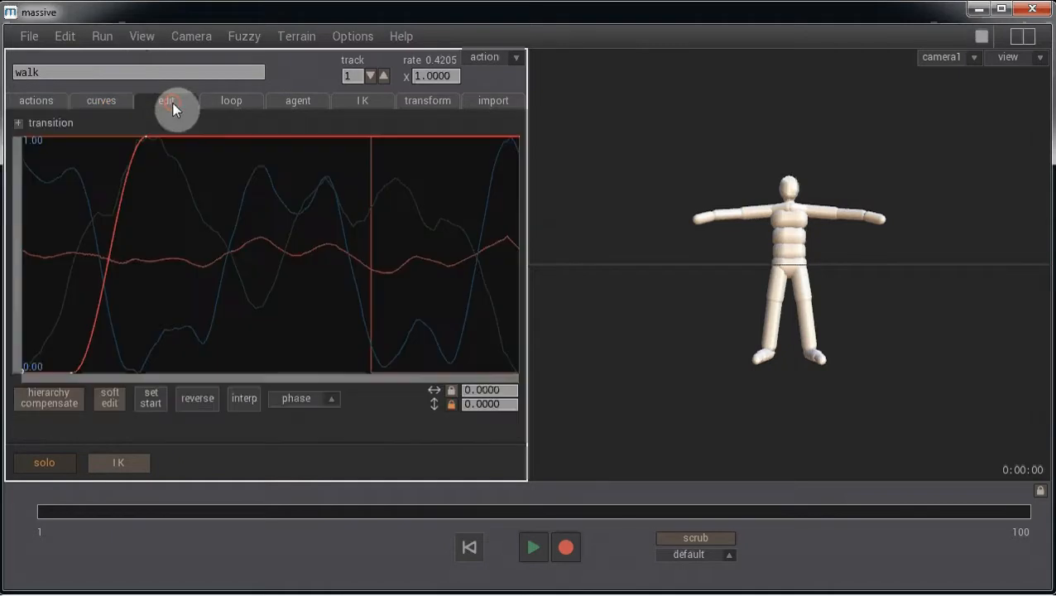
{"action": "left_click_drag", "start_coordinate": [933, 282], "coordinate": [851, 333], "text": "alt"}
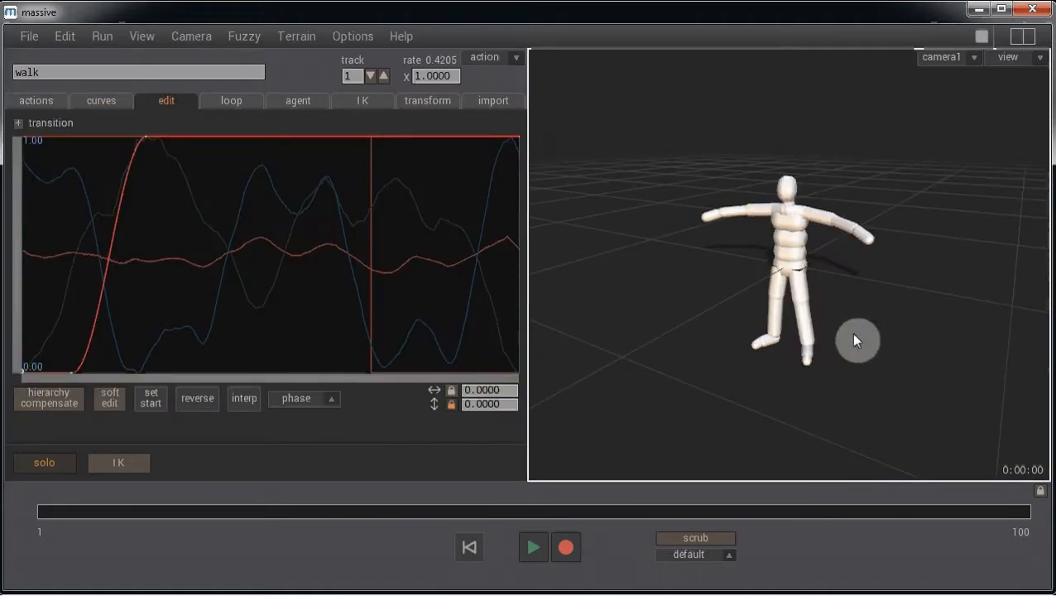
{"action": "key", "text": "space"}
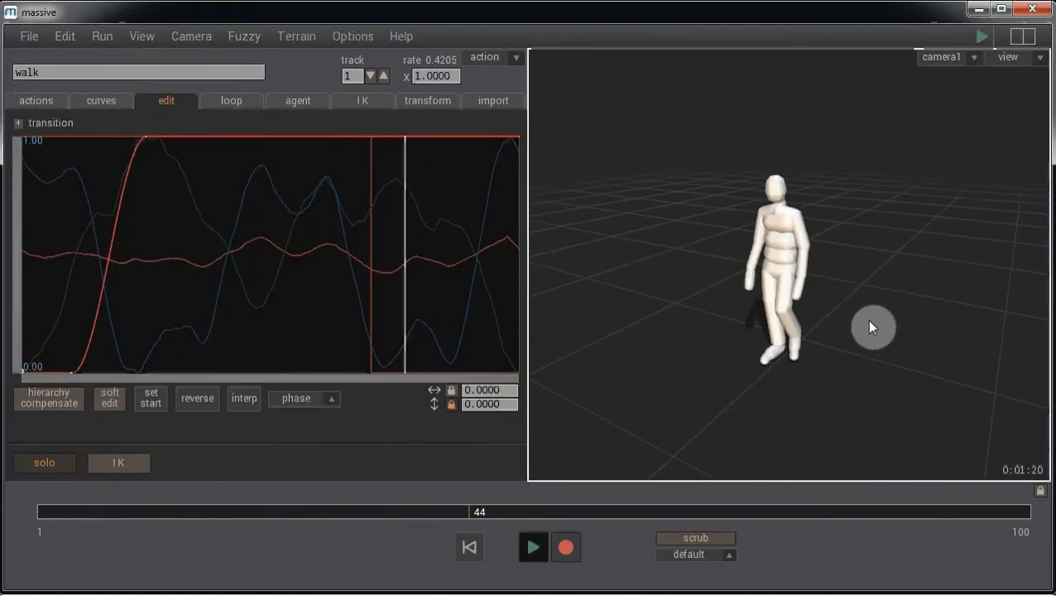
{"action": "left_click", "coordinate": [855, 313]}
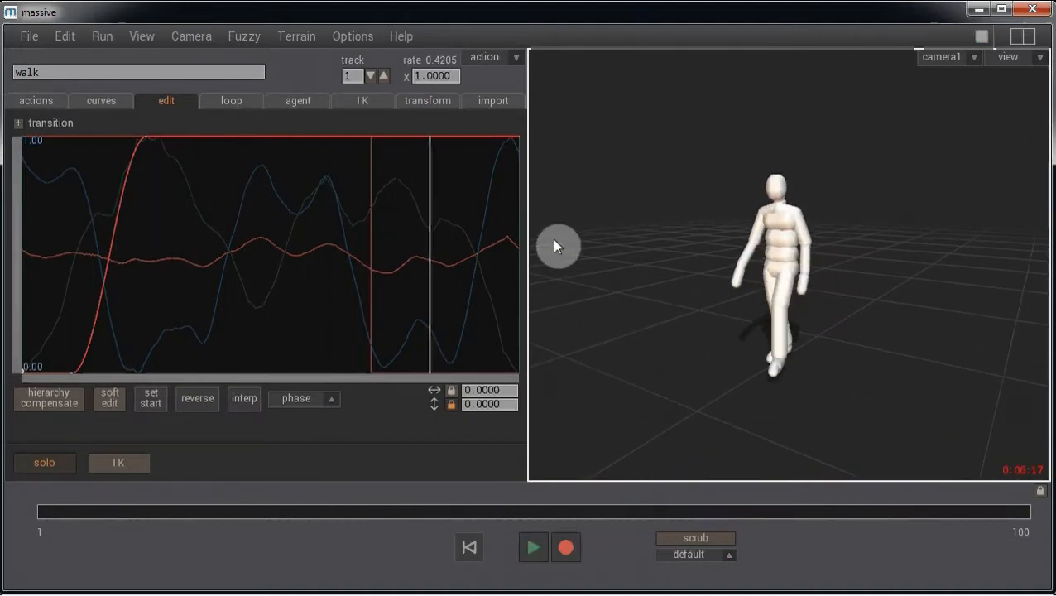
Shift the walk action's transition ramp earlier so that it starts at 0.
{"action": "mouse_move", "coordinate": [406, 250]}
{"action": "left_mouse_down"}
{"action": "mouse_move", "coordinate": [134, 255]}
{"action": "mouse_move", "coordinate": [9, 243]}
{"action": "mouse_move", "coordinate": [571, 264]}
{"action": "mouse_move", "coordinate": [384, 261]}
{"action": "mouse_move", "coordinate": [544, 265]}
{"action": "left_mouse_up"}
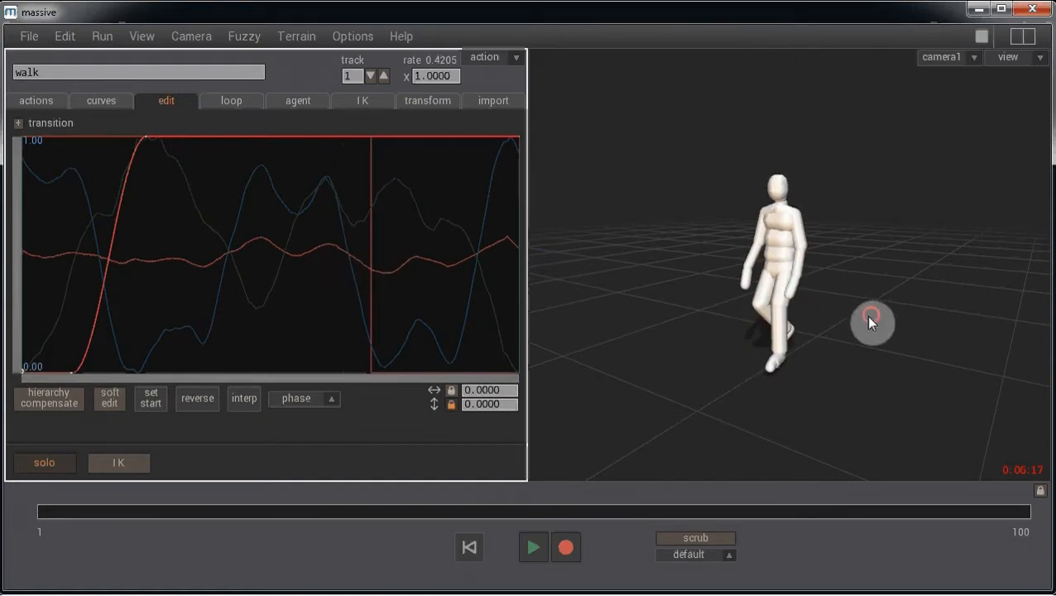
{"action": "left_click_drag", "start_coordinate": [868, 317], "coordinate": [717, 281]}
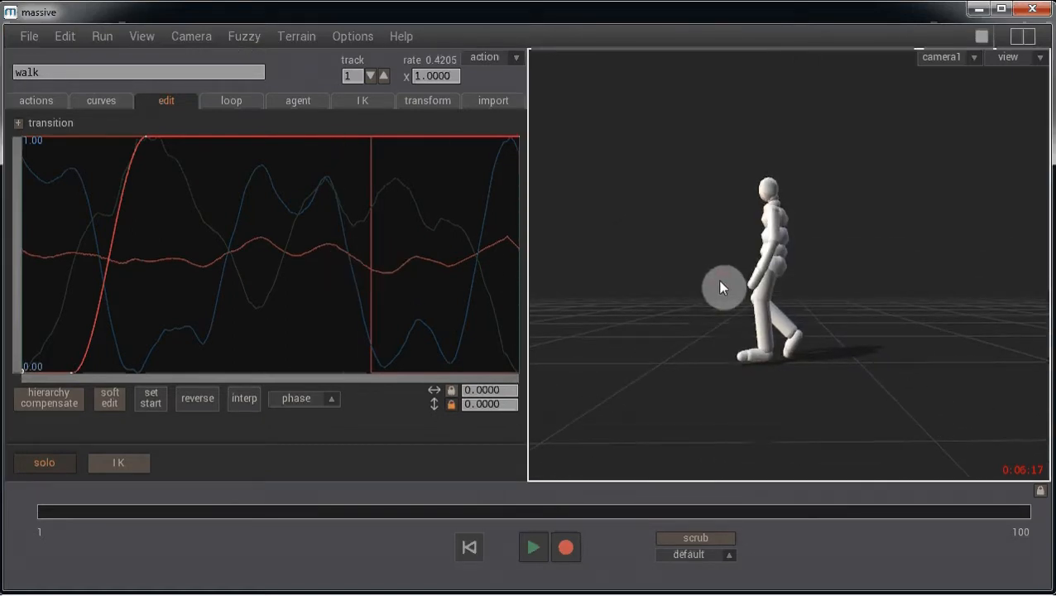
{"action": "key", "text": "w"}
{"action": "key", "text": "w"}
{"action": "left_click_drag", "start_coordinate": [69, 372], "coordinate": [17, 369]}
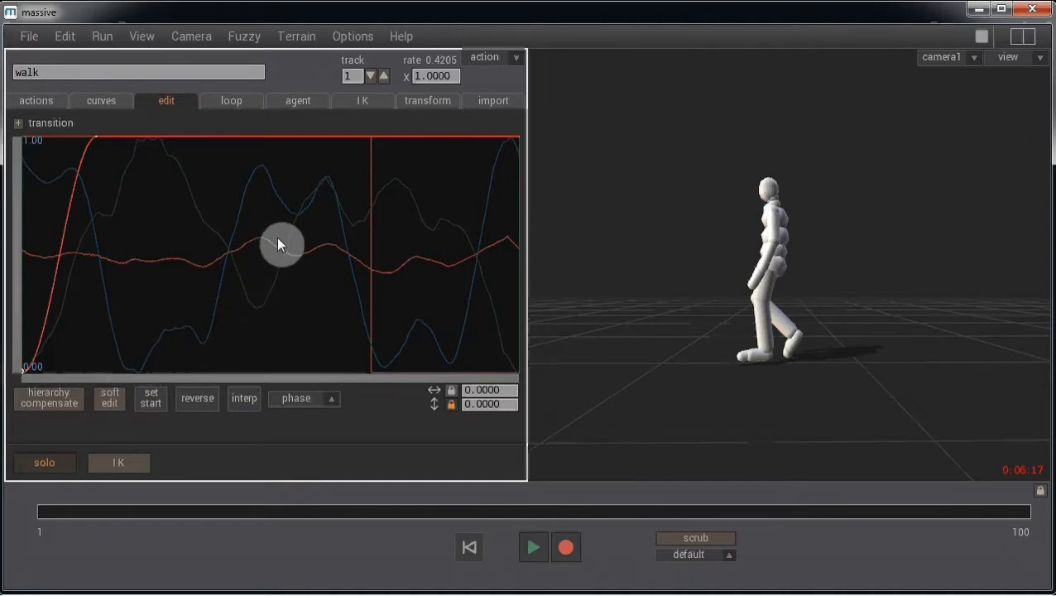
Switch to the walk action's latch curve and move its drop to about 0.98.
{"action": "key", "text": "Right"}
{"action": "key", "text": "Right"}
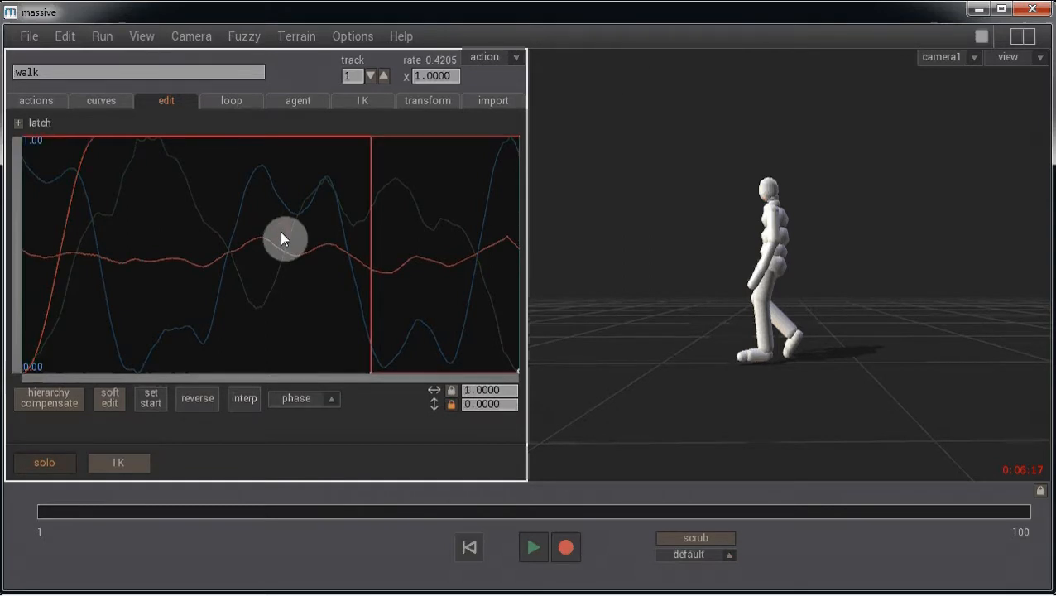
{"action": "left_click_drag", "start_coordinate": [371, 371], "coordinate": [508, 372]}
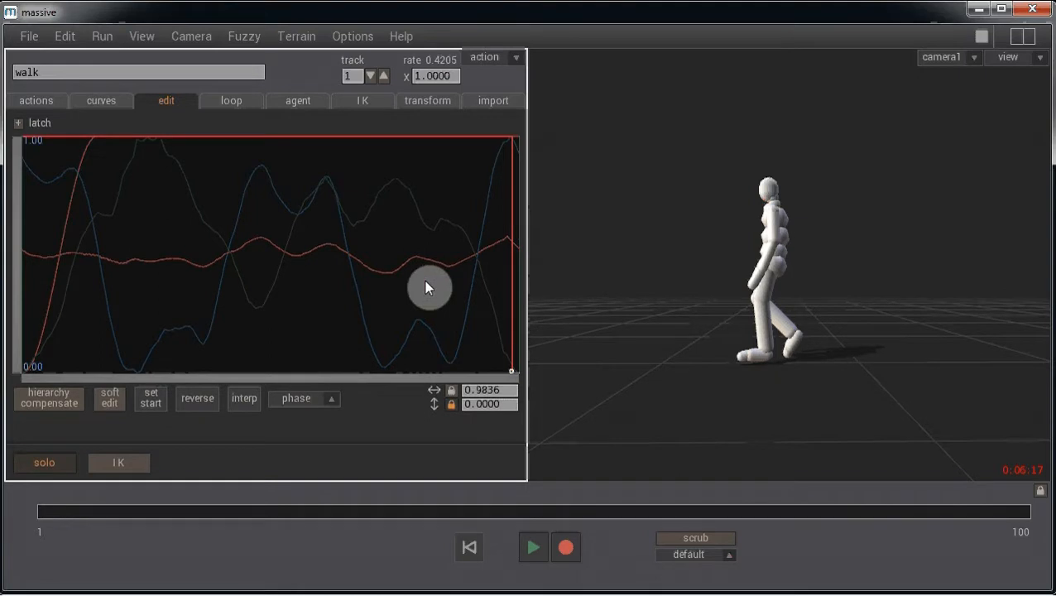
Select the shift action, review its playback, and move the start of its transition ramp to 0.
{"action": "left_click", "coordinate": [37, 101]}
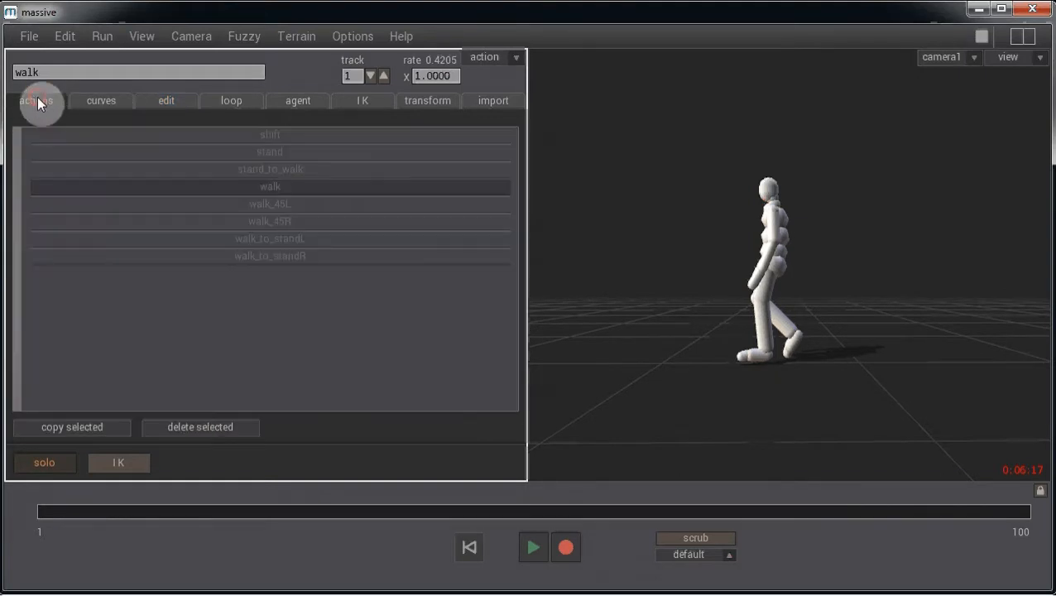
{"action": "left_click", "coordinate": [301, 134]}
{"action": "mouse_move", "coordinate": [776, 294]}
{"action": "left_mouse_down", "text": "alt"}
{"action": "mouse_move", "coordinate": [779, 310]}
{"action": "mouse_move", "coordinate": [915, 318]}
{"action": "left_mouse_up", "text": "alt"}
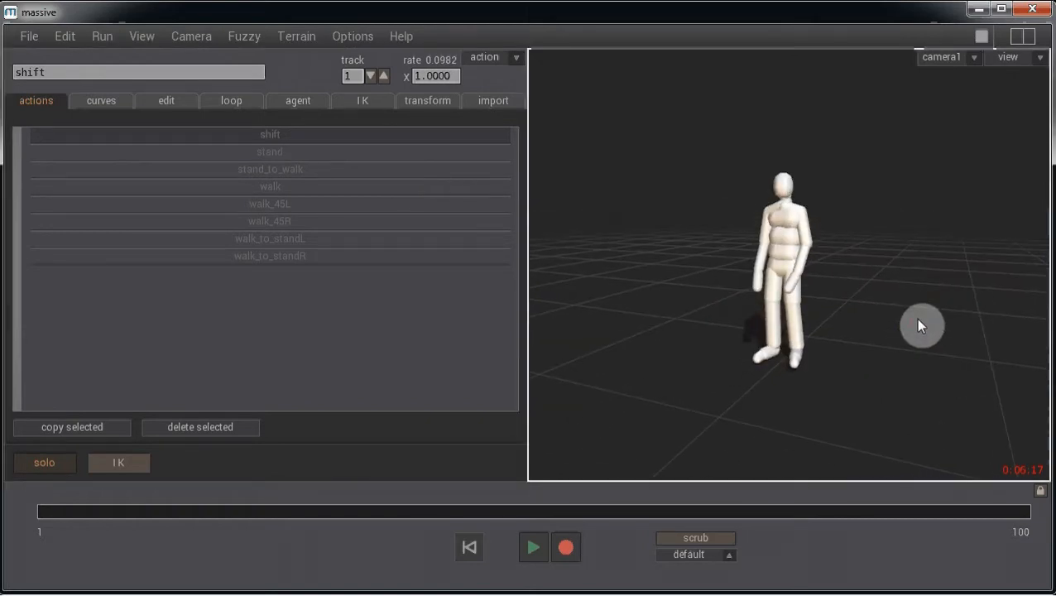
{"action": "left_click", "coordinate": [178, 105]}
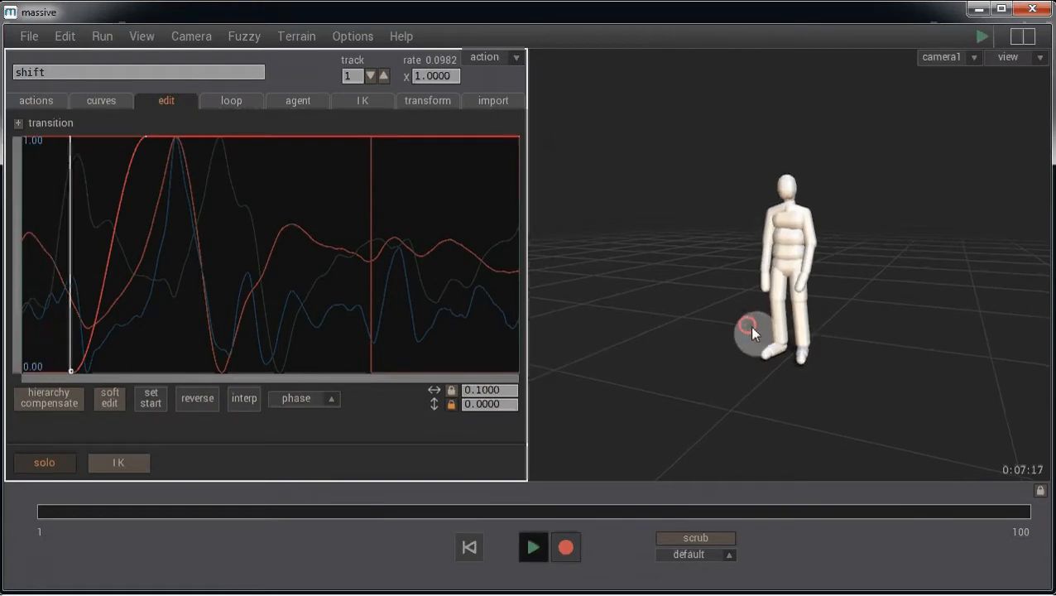
{"action": "left_click_drag", "start_coordinate": [749, 325], "coordinate": [777, 352], "text": "alt"}
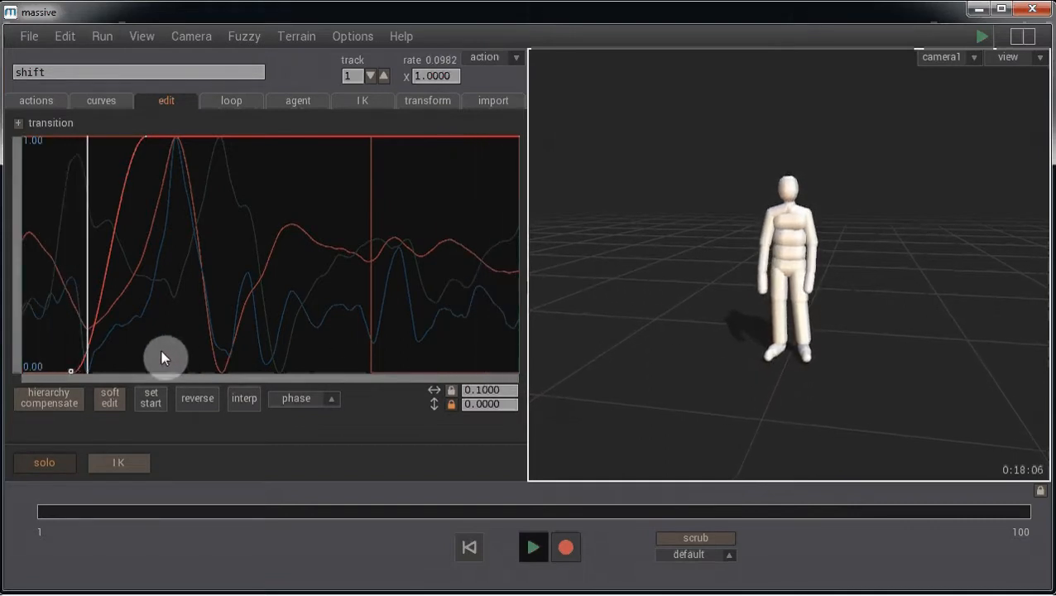
{"action": "key", "text": "space"}
{"action": "left_click_drag", "start_coordinate": [74, 368], "coordinate": [20, 372]}
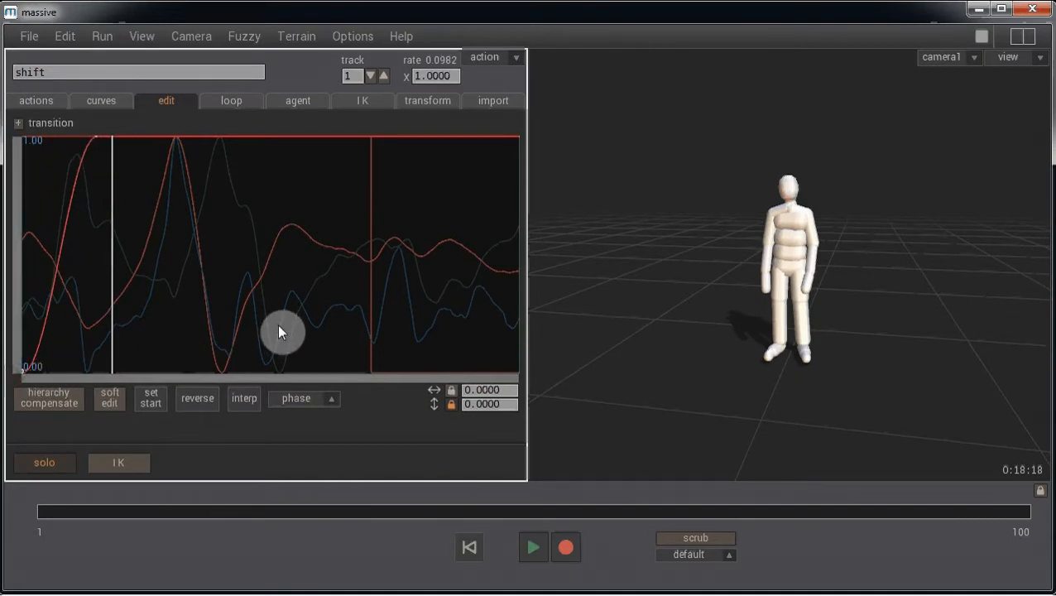
Scrub through the shift action and move the drop of its latch curve to about 0.60.
{"action": "key", "text": "space"}
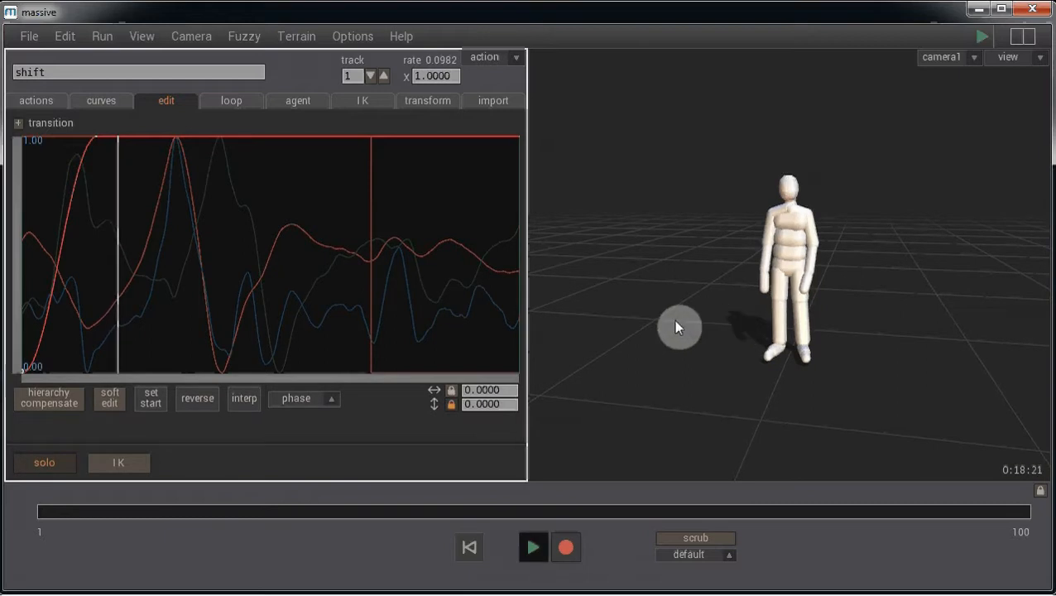
{"action": "left_click", "coordinate": [160, 322]}
{"action": "left_click_drag", "start_coordinate": [159, 322], "coordinate": [329, 359]}
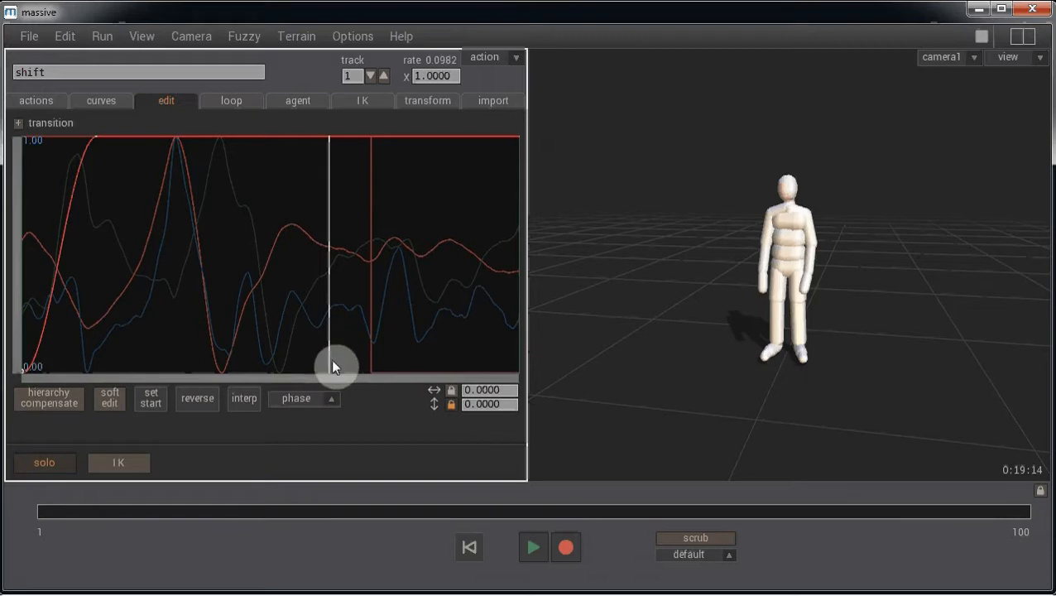
{"action": "left_click", "coordinate": [354, 347]}
{"action": "left_click", "coordinate": [361, 361]}
{"action": "left_click_drag", "start_coordinate": [368, 368], "coordinate": [320, 365]}
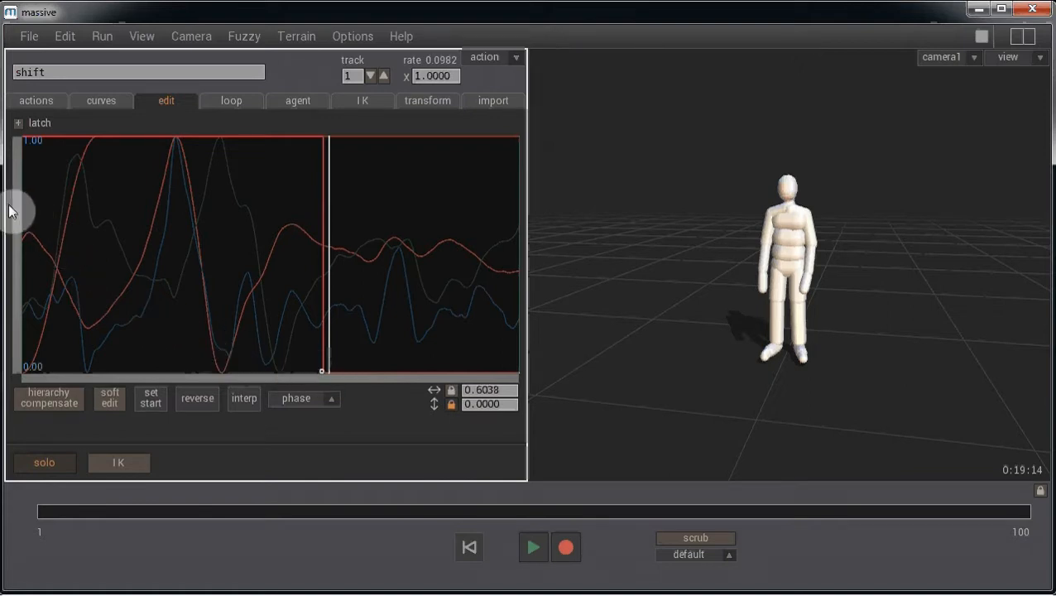
Select the stand action and move the start of its transition ramp to 0.
{"action": "left_click", "coordinate": [40, 100]}
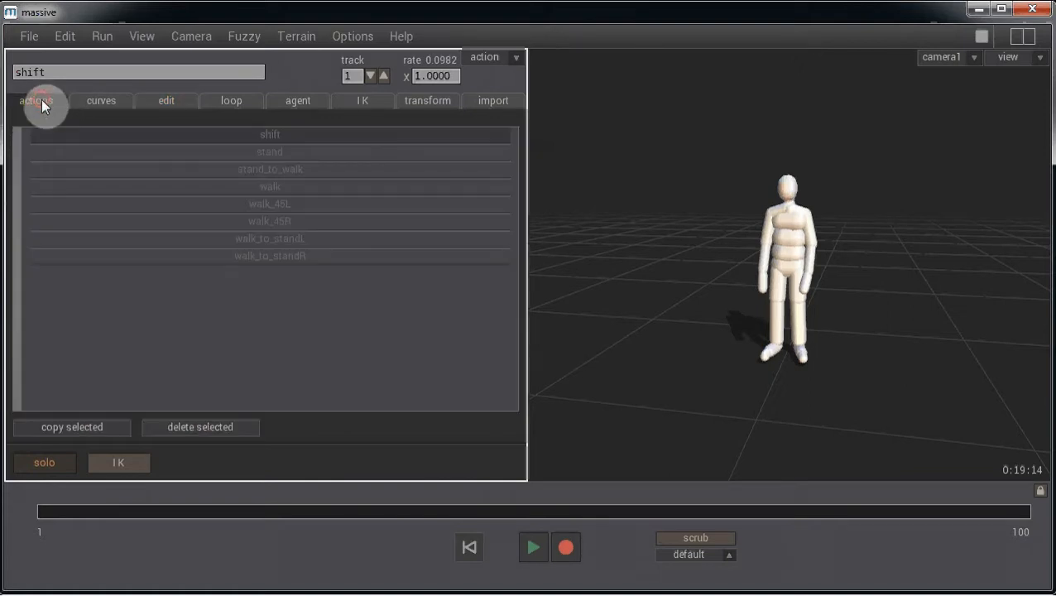
{"action": "left_click", "coordinate": [333, 155]}
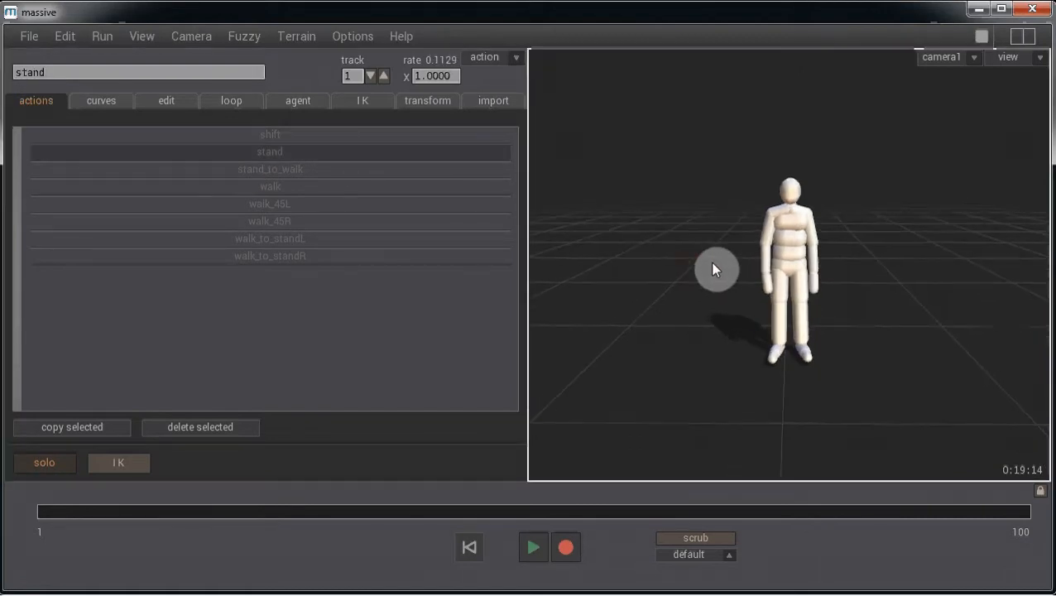
{"action": "left_click", "coordinate": [167, 103]}
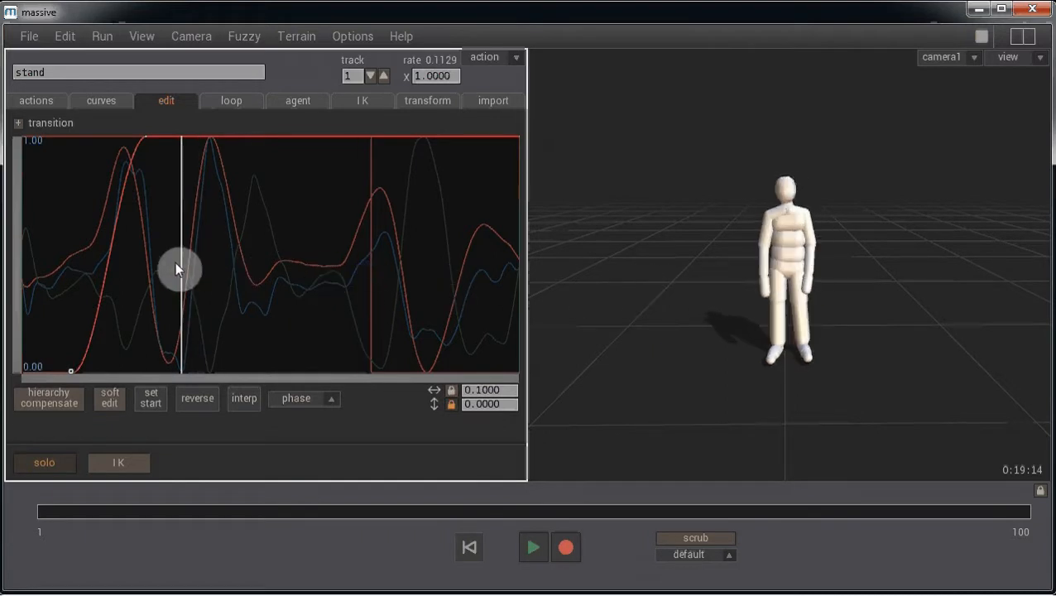
{"action": "left_click_drag", "start_coordinate": [91, 263], "coordinate": [30, 290]}
{"action": "left_click_drag", "start_coordinate": [74, 370], "coordinate": [17, 375]}
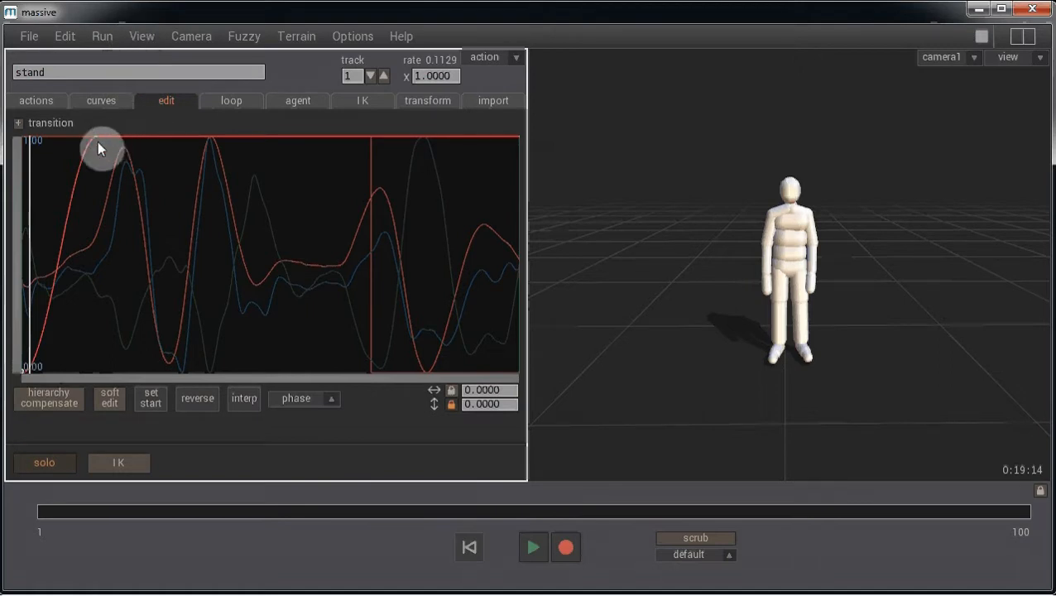
Move the end of the stand action's transition ramp to about 0.024 and its latch drop to about 0.028.
{"action": "left_click_drag", "start_coordinate": [95, 137], "coordinate": [31, 136]}
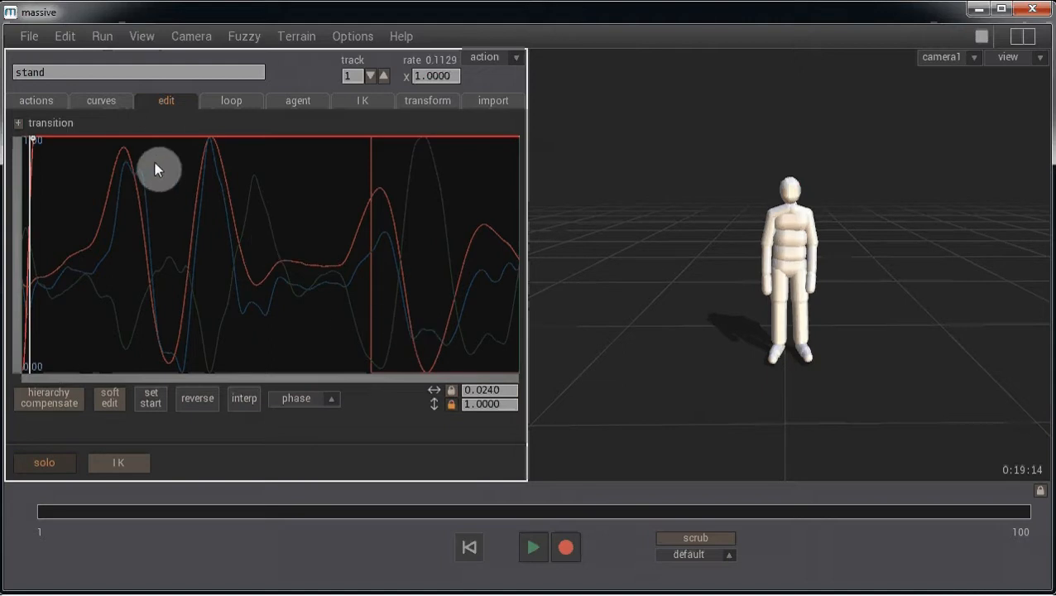
{"action": "left_click", "coordinate": [222, 236]}
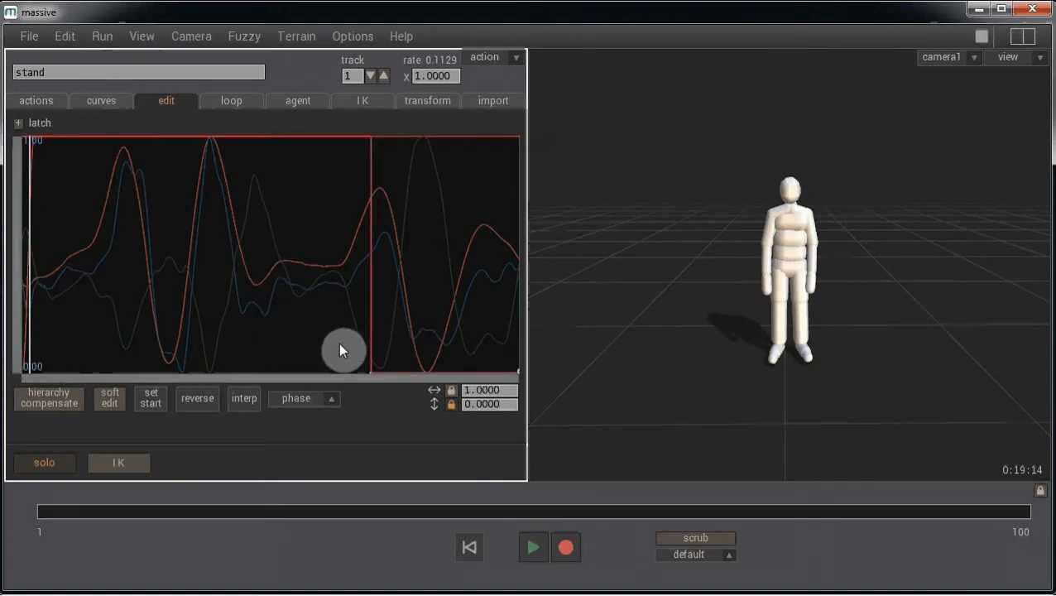
{"action": "mouse_move", "coordinate": [369, 370]}
{"action": "left_mouse_down"}
{"action": "mouse_move", "coordinate": [245, 352]}
{"action": "mouse_move", "coordinate": [37, 356]}
{"action": "left_mouse_up"}
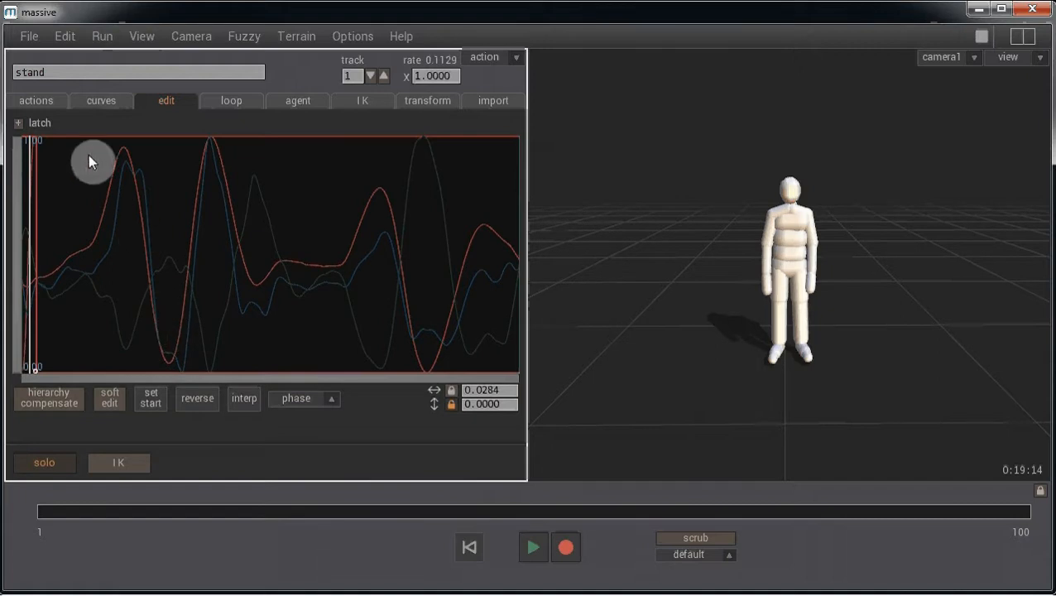
Select the stand_to_walk action and move the start of its transition ramp to about 0.15.
{"action": "left_click", "coordinate": [38, 101]}
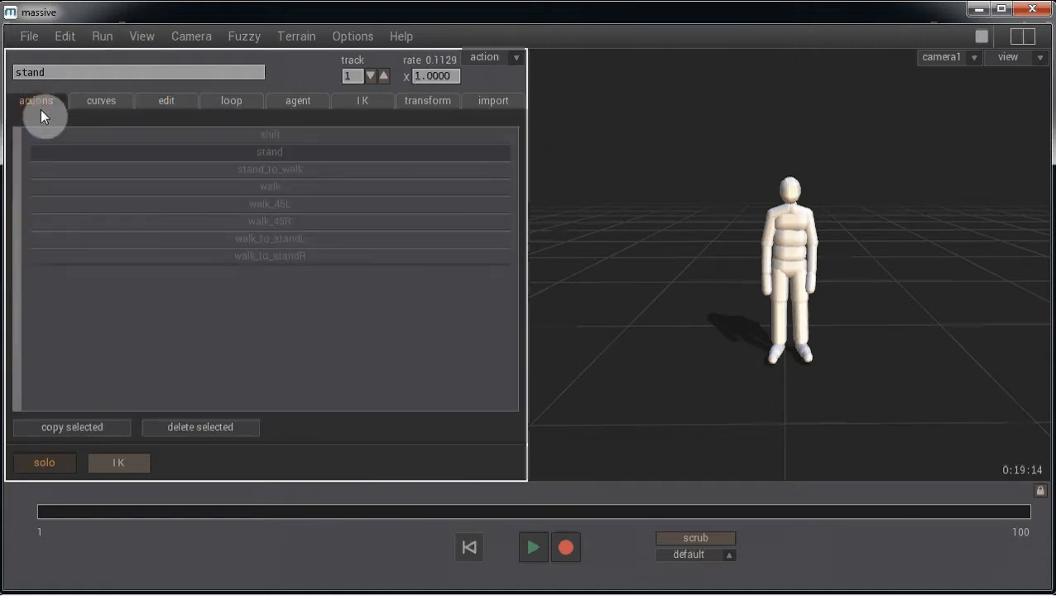
{"action": "left_click", "coordinate": [322, 171]}
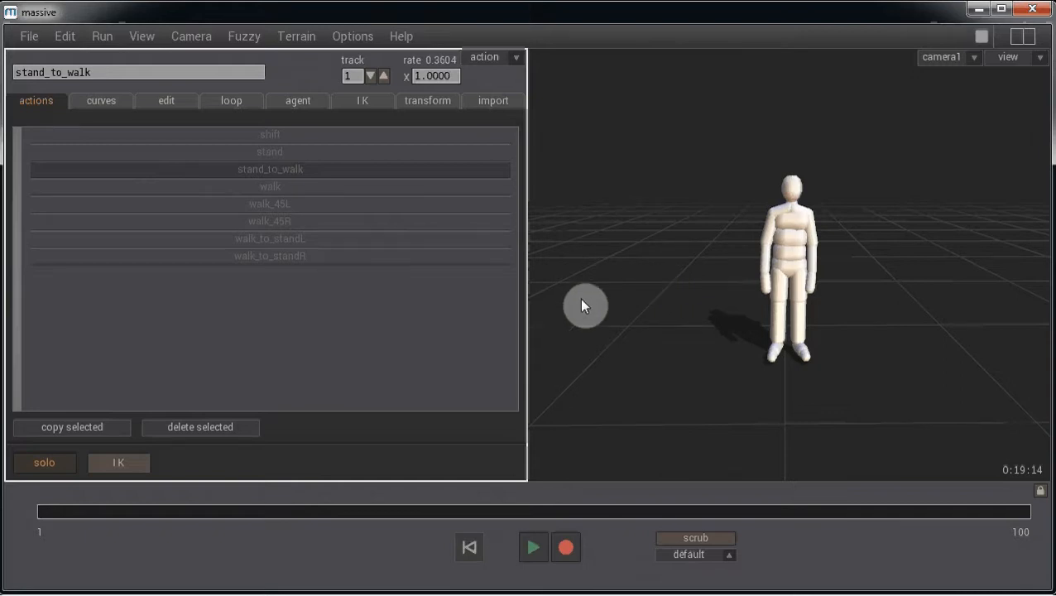
{"action": "left_click", "coordinate": [170, 103]}
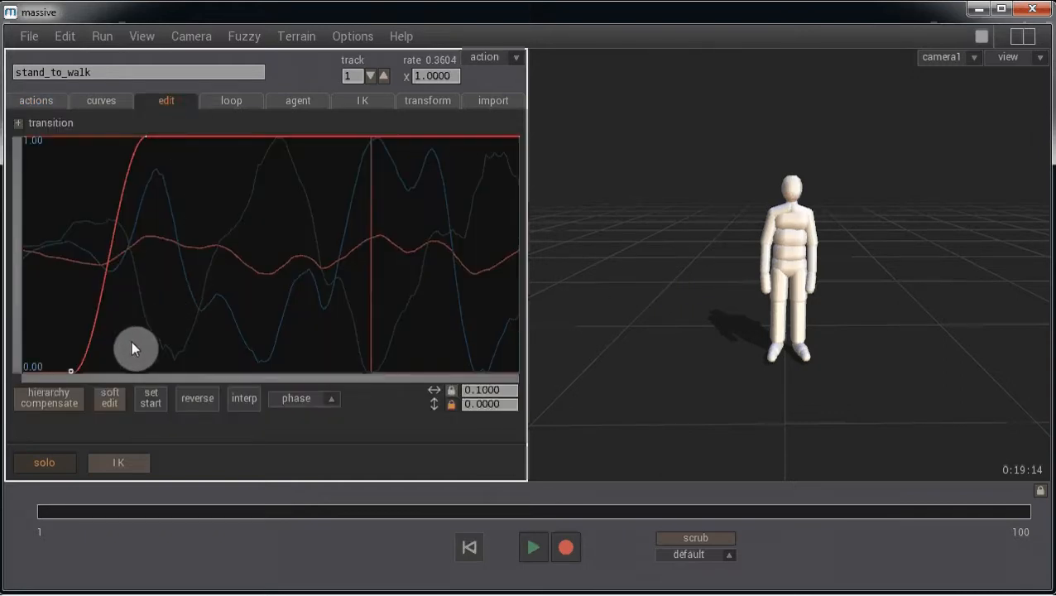
{"action": "left_click_drag", "start_coordinate": [95, 331], "coordinate": [113, 364]}
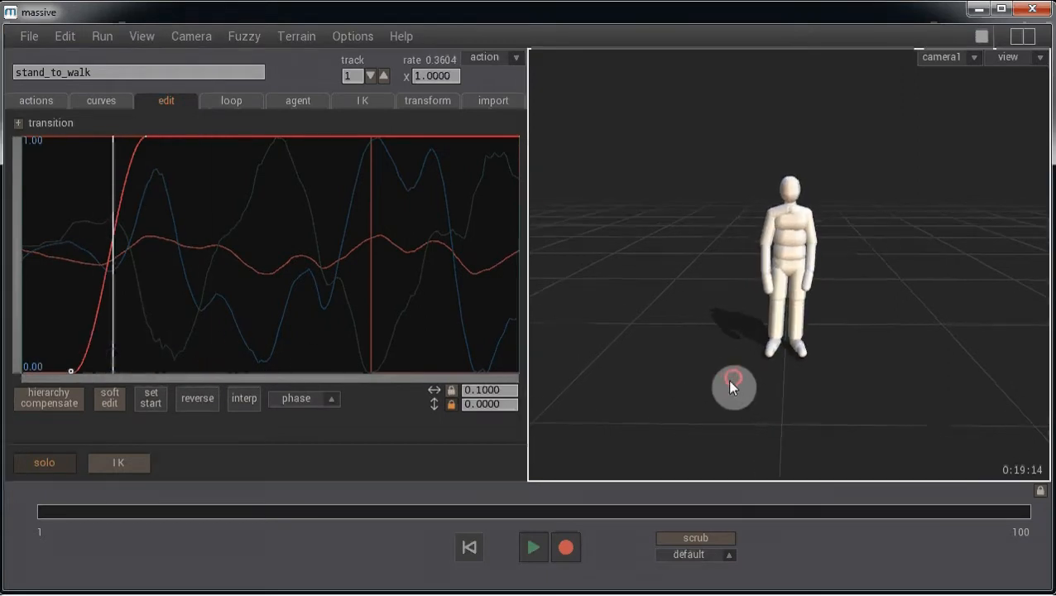
{"action": "left_click_drag", "start_coordinate": [727, 379], "coordinate": [717, 332], "text": "alt"}
{"action": "right_click_drag", "start_coordinate": [717, 332], "coordinate": [814, 327], "text": "alt"}
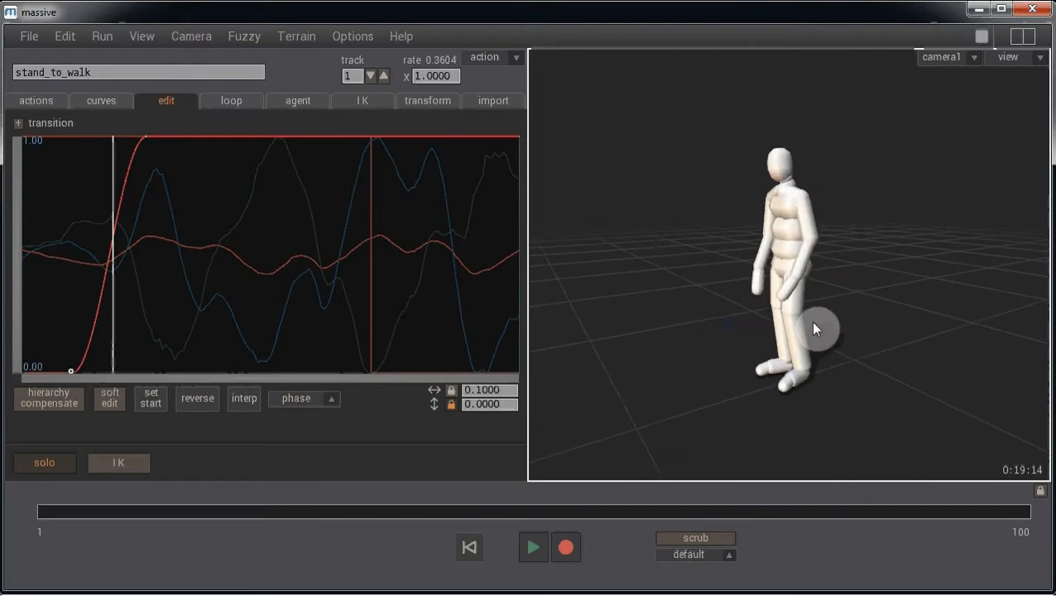
{"action": "mouse_move", "coordinate": [120, 354]}
{"action": "left_mouse_down"}
{"action": "mouse_move", "coordinate": [85, 361]}
{"action": "mouse_move", "coordinate": [98, 359]}
{"action": "mouse_move", "coordinate": [29, 343]}
{"action": "mouse_move", "coordinate": [100, 342]}
{"action": "mouse_move", "coordinate": [49, 331]}
{"action": "mouse_move", "coordinate": [118, 351]}
{"action": "mouse_move", "coordinate": [67, 334]}
{"action": "mouse_move", "coordinate": [97, 337]}
{"action": "mouse_move", "coordinate": [72, 369]}
{"action": "mouse_move", "coordinate": [97, 367]}
{"action": "left_mouse_up"}
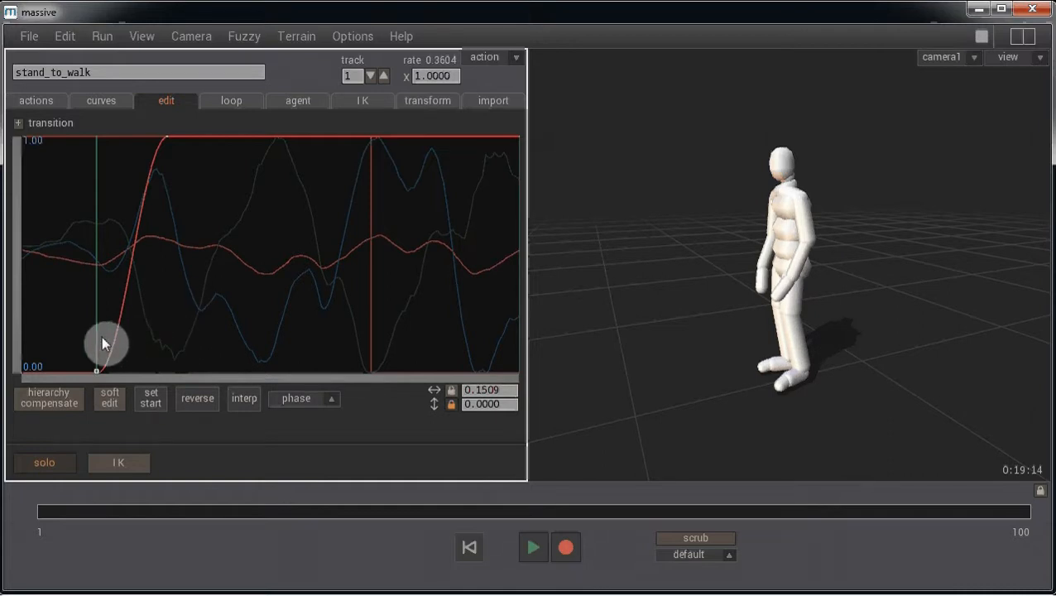
Scrub through the stand_to_walk action and move the drop of its latch curve to about 0.71.
{"action": "left_click_drag", "start_coordinate": [101, 335], "coordinate": [378, 387]}
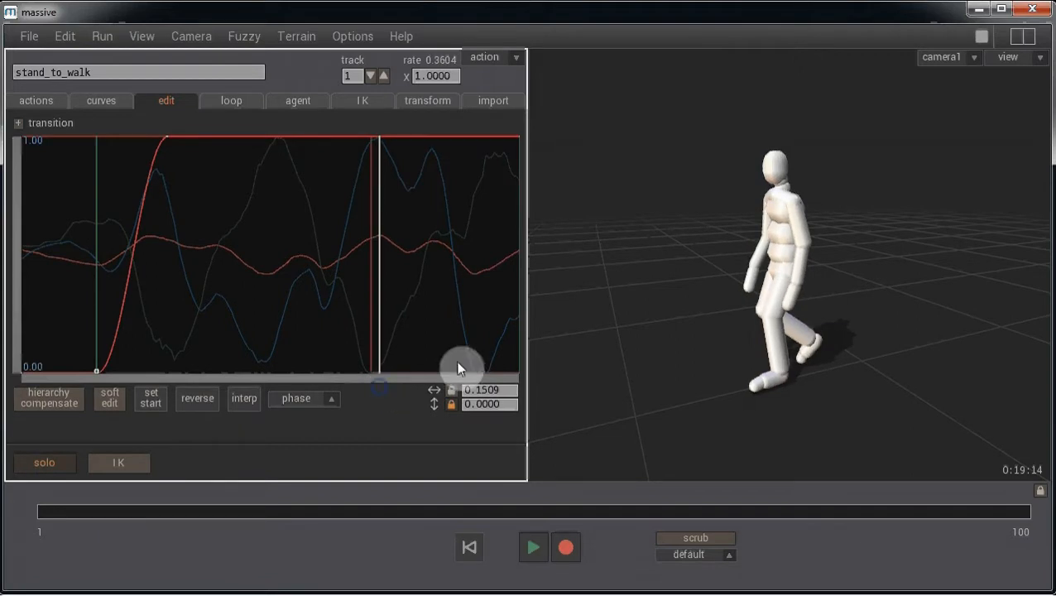
{"action": "left_click_drag", "start_coordinate": [767, 322], "coordinate": [714, 291]}
{"action": "key", "text": "w"}
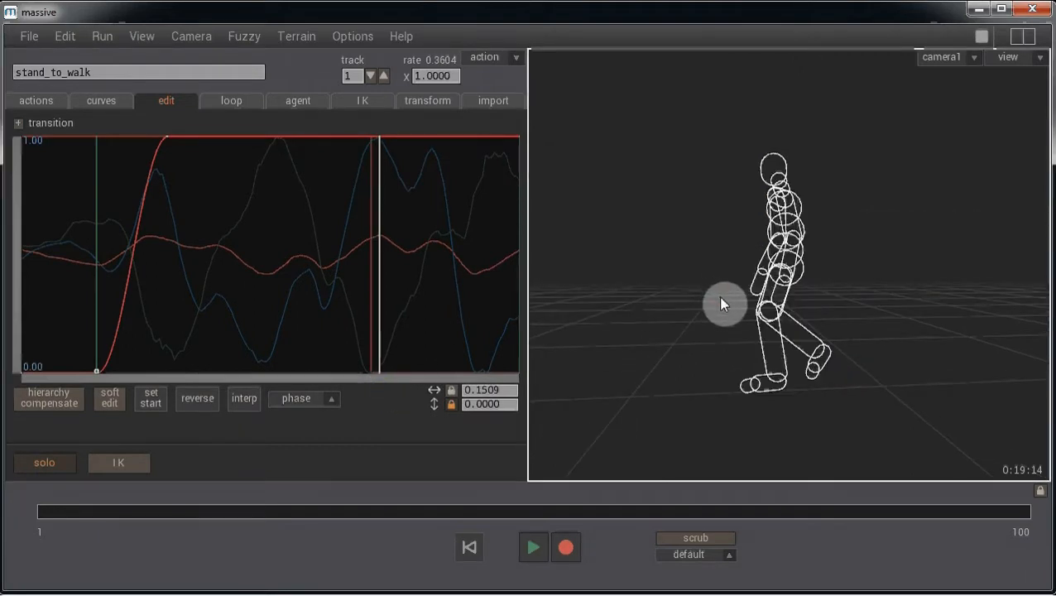
{"action": "left_click", "coordinate": [381, 365]}
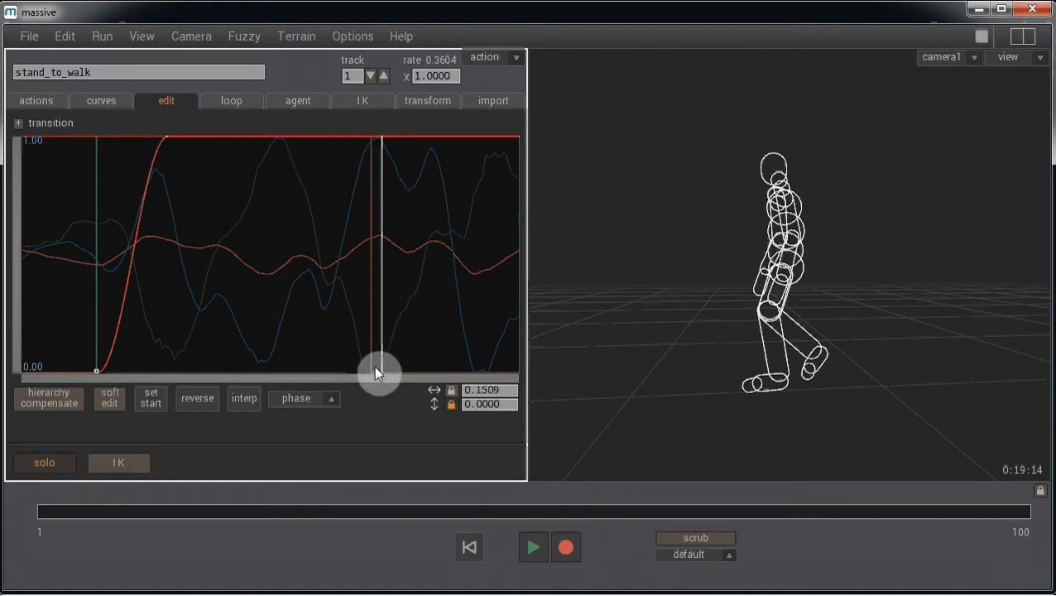
{"action": "left_click", "coordinate": [373, 364]}
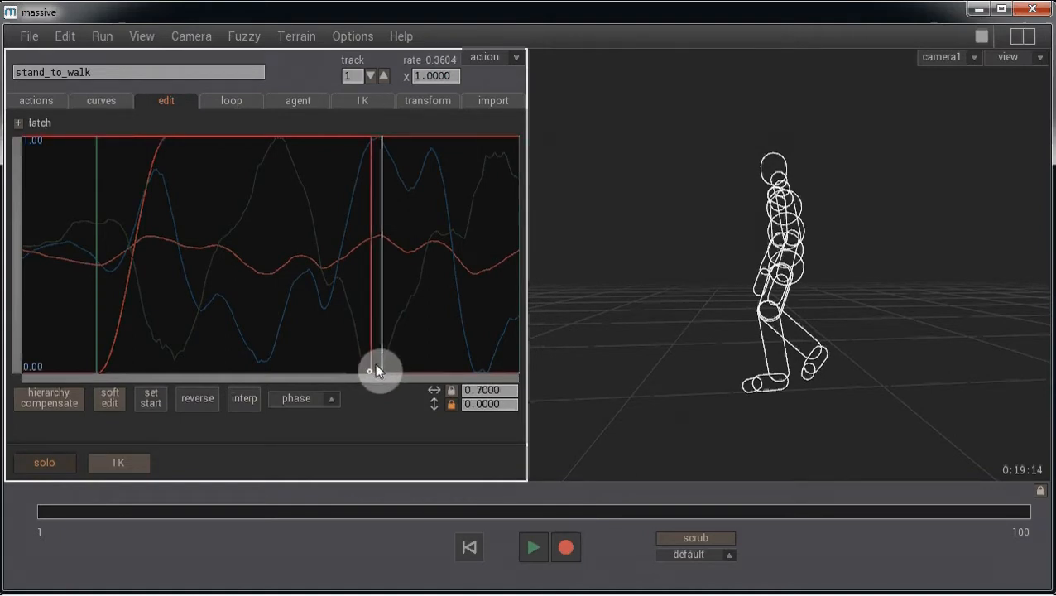
{"action": "left_click_drag", "start_coordinate": [370, 370], "coordinate": [377, 369]}
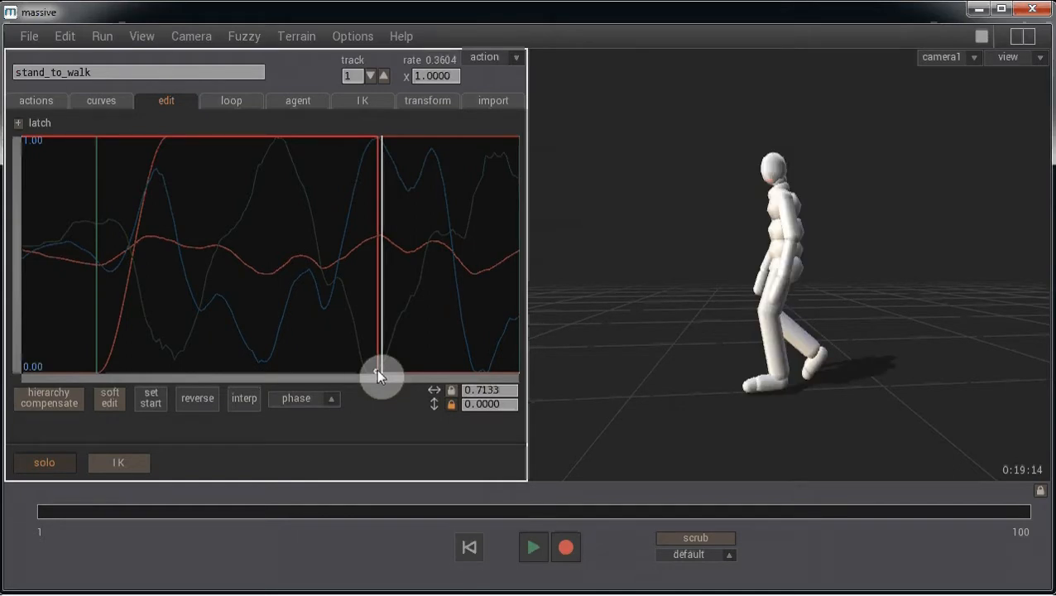
Select the walk_to_standL action and play it briefly to preview the agent's motion.
{"action": "left_click", "coordinate": [39, 102]}
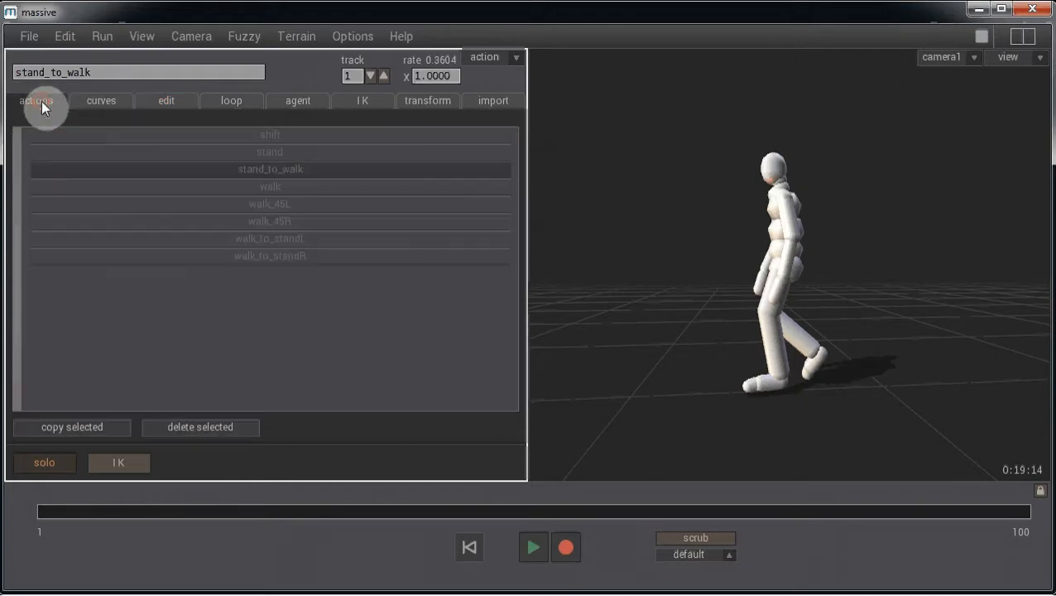
{"action": "left_click", "coordinate": [340, 240]}
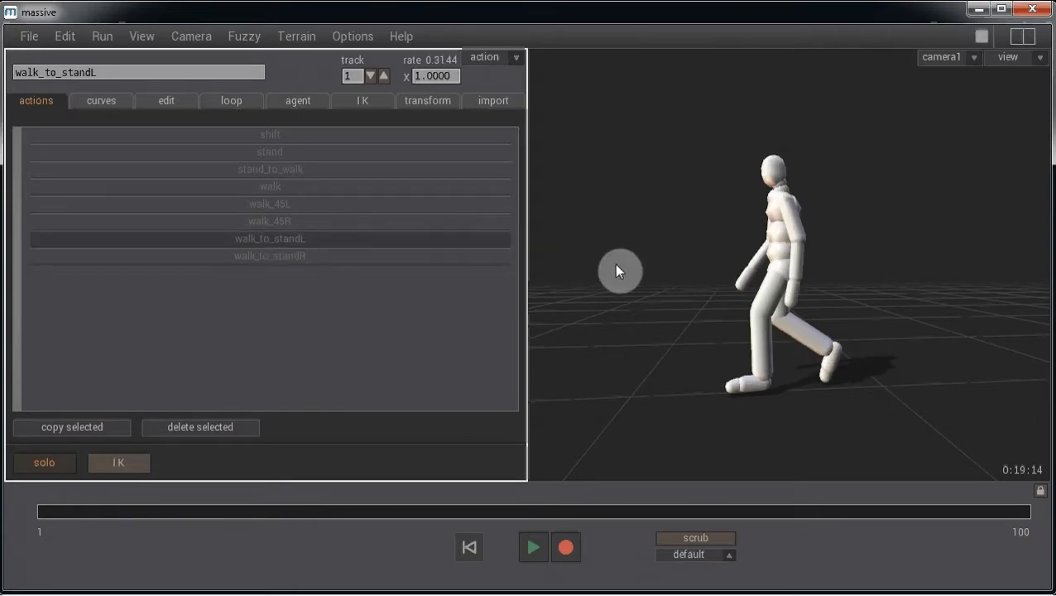
{"action": "key", "text": "space"}
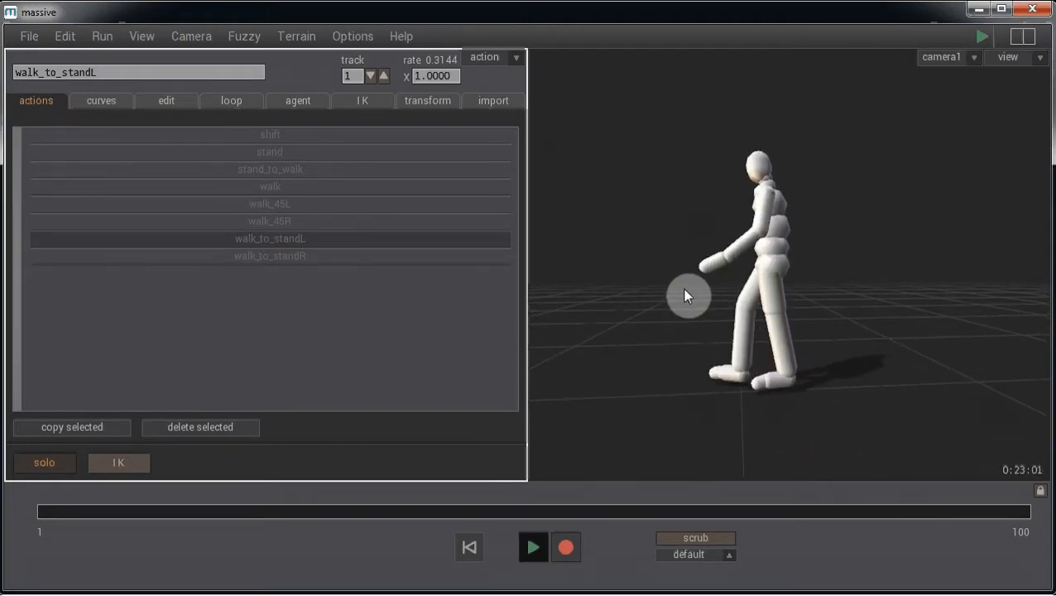
{"action": "key", "text": "space"}
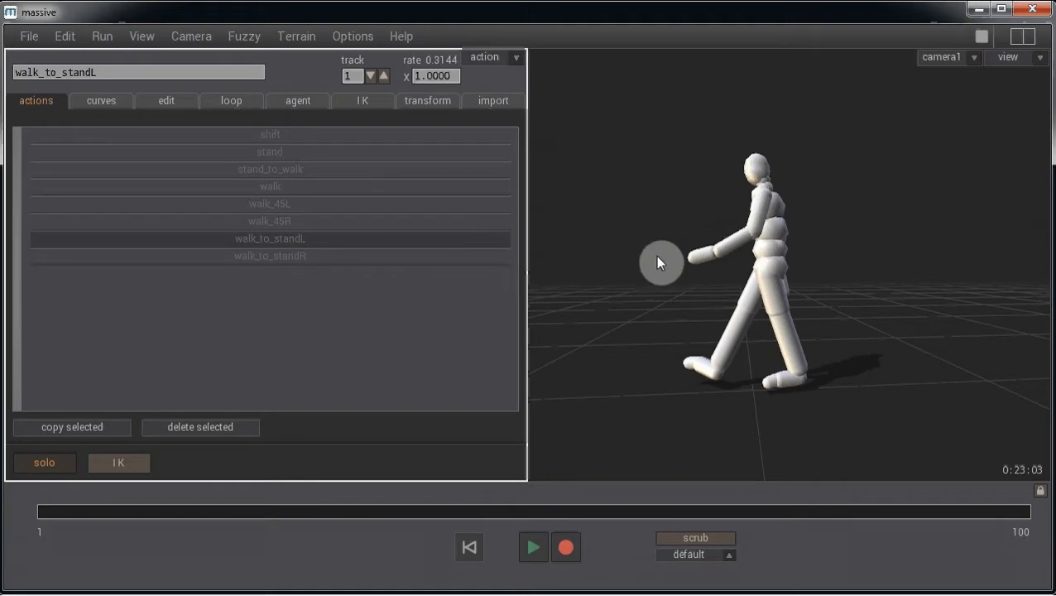
Scrub through the walk_to_standL action and move the start of its transition ramp to about 0.40.
{"action": "left_click", "coordinate": [175, 101]}
{"action": "left_click_drag", "start_coordinate": [307, 274], "coordinate": [221, 308]}
{"action": "key", "text": "w"}
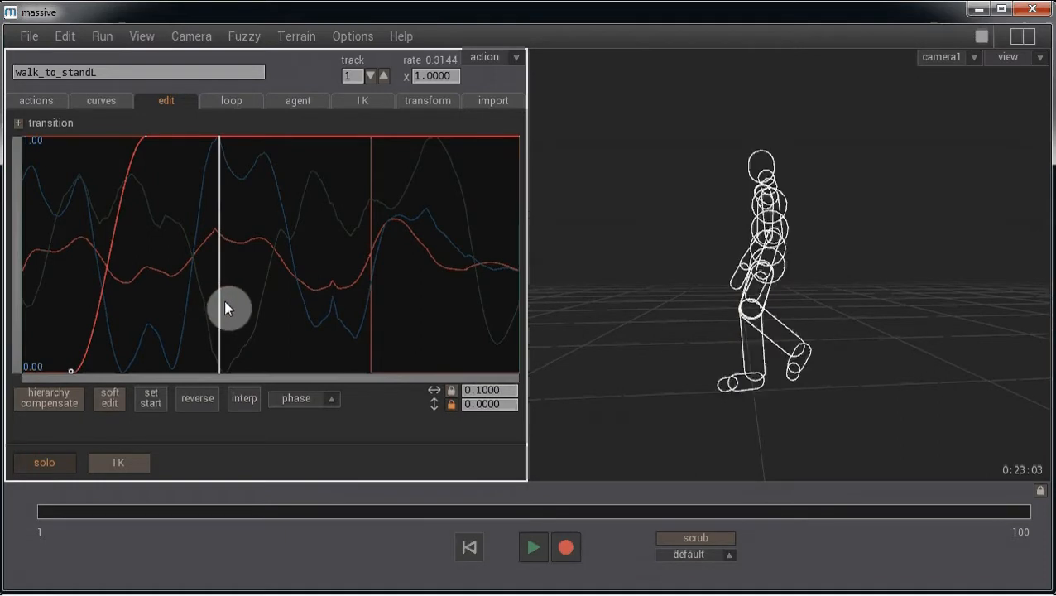
{"action": "left_click_drag", "start_coordinate": [669, 238], "coordinate": [654, 242]}
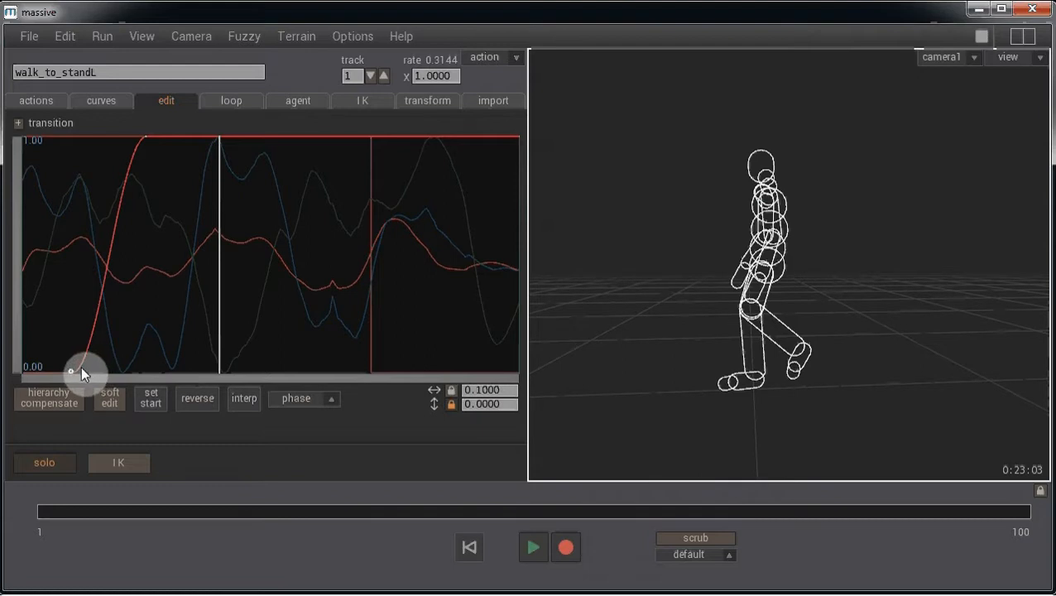
{"action": "left_click_drag", "start_coordinate": [75, 367], "coordinate": [220, 362]}
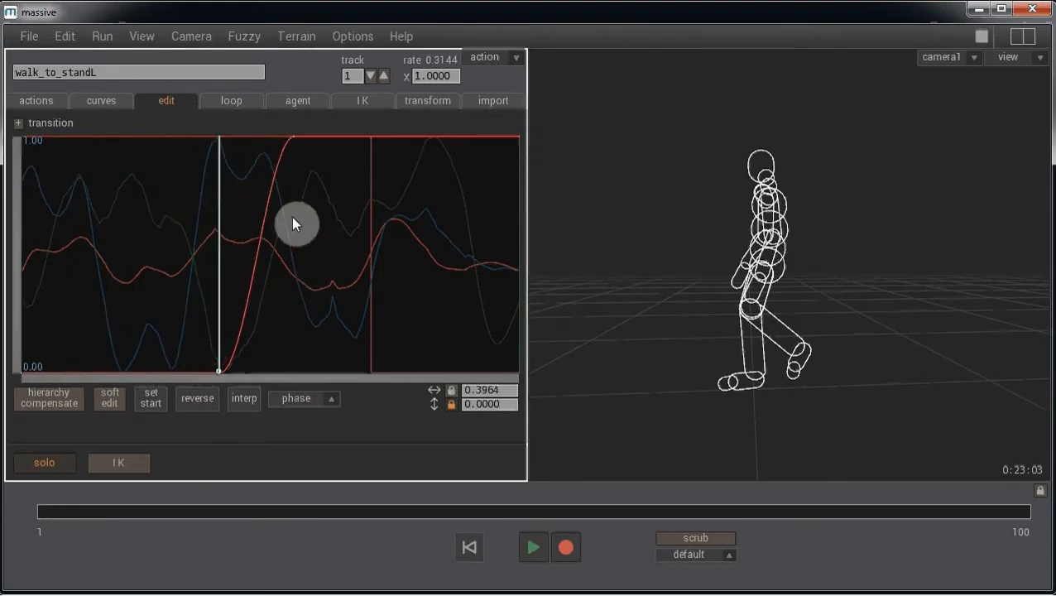
Scrub to the walk_to_standL action's standing pose and move the drop of its latch curve to about 0.81.
{"action": "left_click", "coordinate": [127, 165]}
{"action": "left_click", "coordinate": [142, 166]}
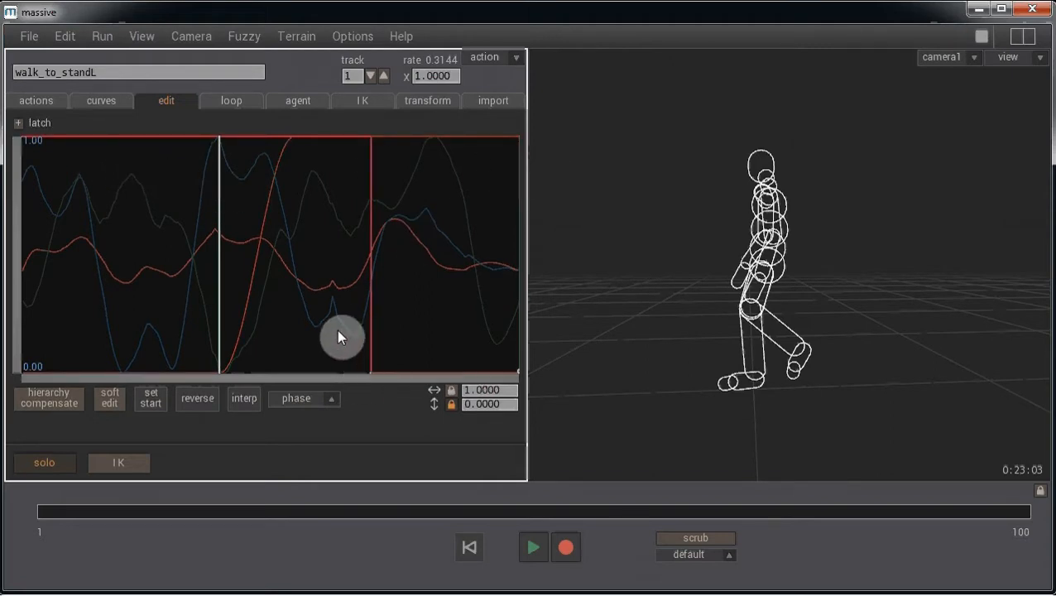
{"action": "key", "text": "5"}
{"action": "left_click_drag", "start_coordinate": [719, 279], "coordinate": [833, 298], "text": "alt"}
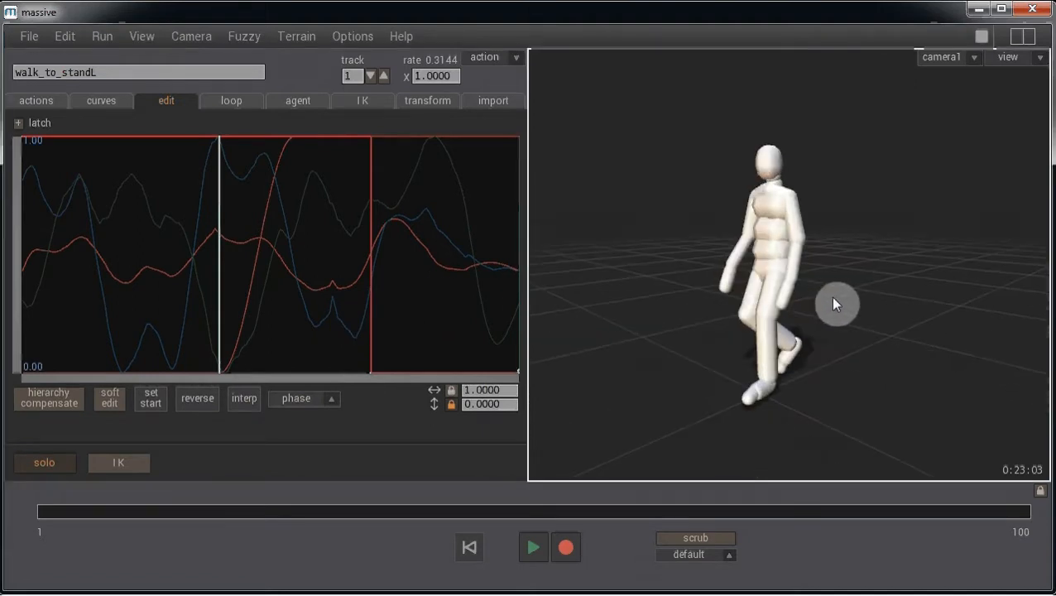
{"action": "left_click_drag", "start_coordinate": [243, 354], "coordinate": [425, 391]}
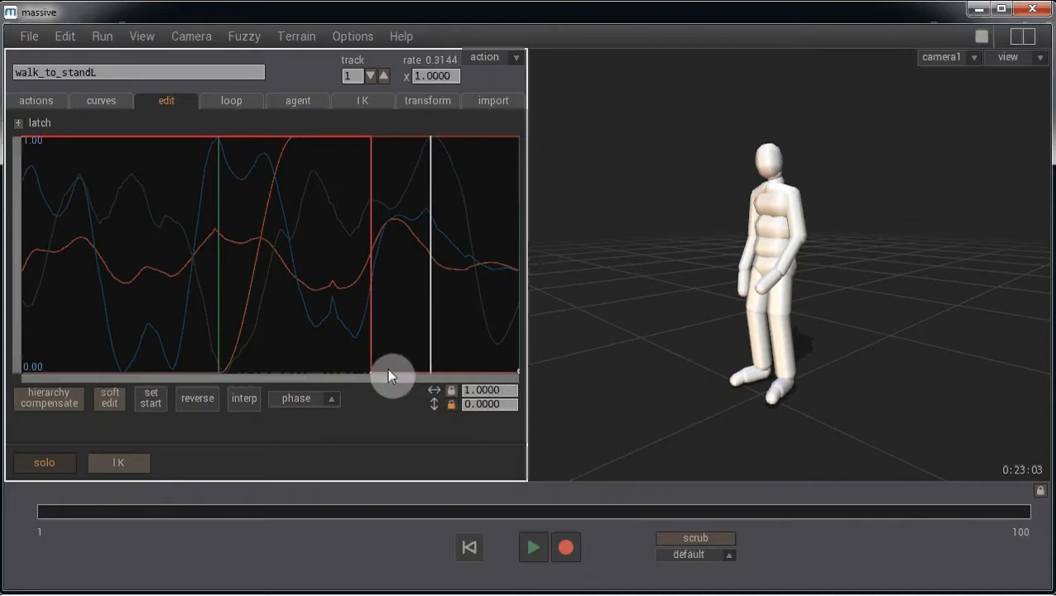
{"action": "left_click_drag", "start_coordinate": [373, 366], "coordinate": [427, 371]}
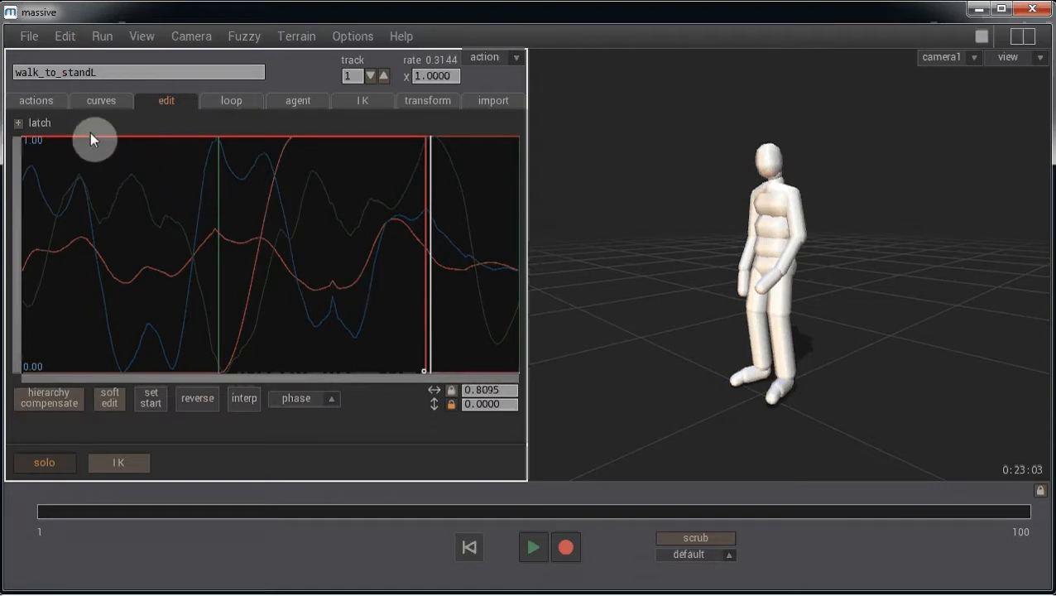
Select the walk_to_standR action and move the start of its transition ramp to about 0.19.
{"action": "left_click", "coordinate": [52, 100]}
{"action": "left_click", "coordinate": [357, 255]}
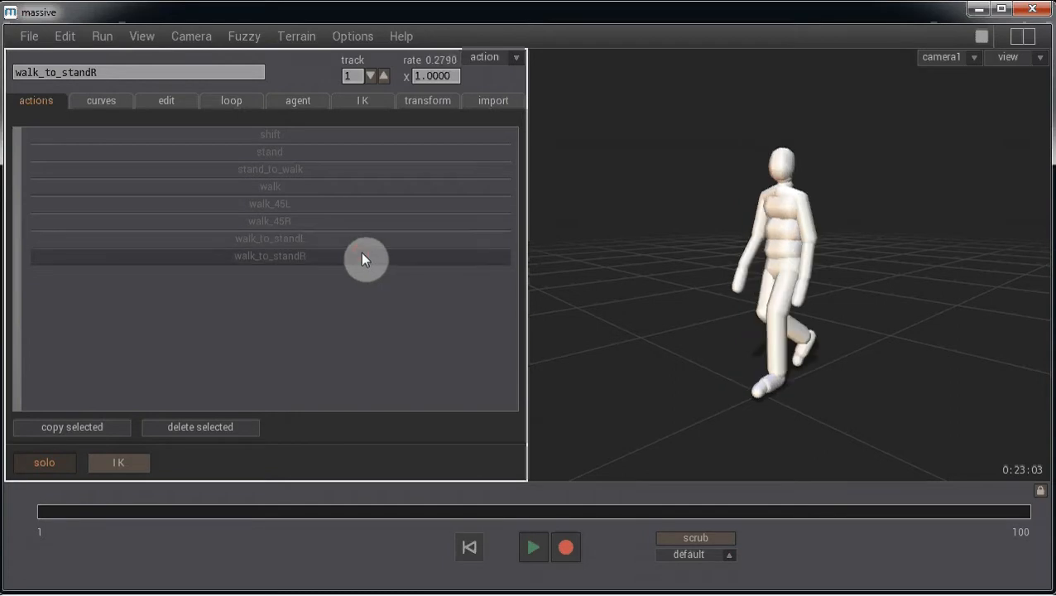
{"action": "left_click", "coordinate": [183, 101]}
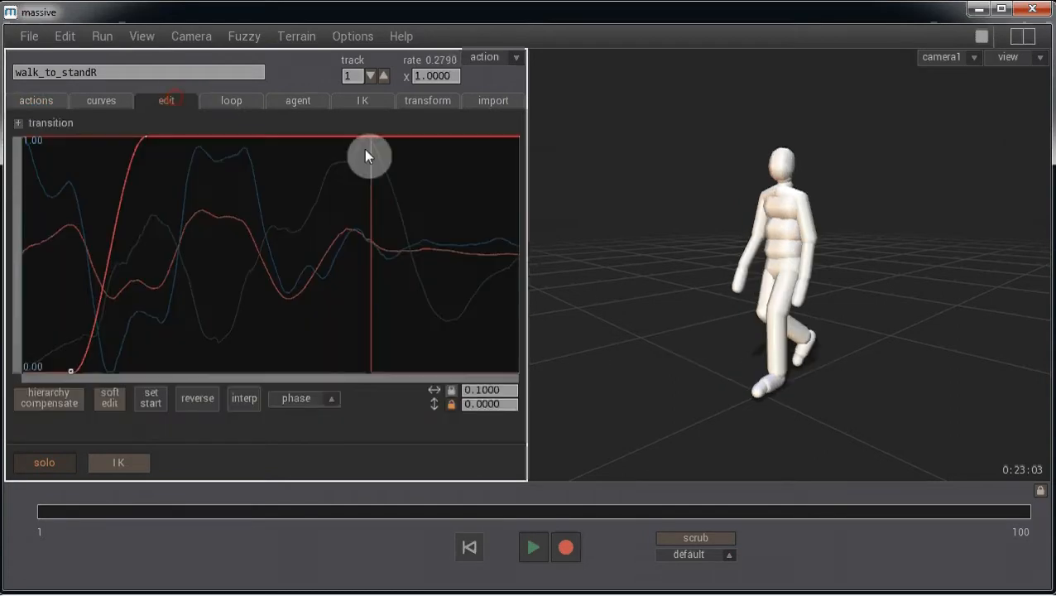
{"action": "left_click_drag", "start_coordinate": [902, 393], "coordinate": [790, 348]}
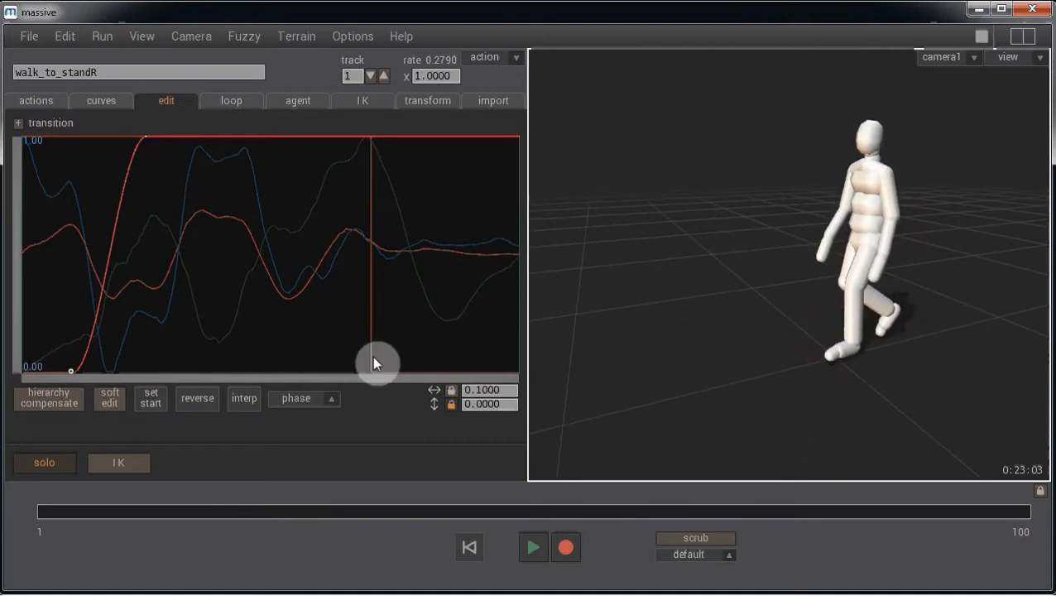
{"action": "mouse_move", "coordinate": [373, 361]}
{"action": "left_mouse_down"}
{"action": "mouse_move", "coordinate": [158, 299]}
{"action": "mouse_move", "coordinate": [52, 292]}
{"action": "mouse_move", "coordinate": [308, 297]}
{"action": "mouse_move", "coordinate": [369, 314]}
{"action": "mouse_move", "coordinate": [144, 323]}
{"action": "mouse_move", "coordinate": [114, 314]}
{"action": "mouse_move", "coordinate": [274, 319]}
{"action": "mouse_move", "coordinate": [107, 310]}
{"action": "left_mouse_up"}
{"action": "mouse_move", "coordinate": [750, 306]}
{"action": "left_mouse_down"}
{"action": "mouse_move", "coordinate": [818, 309]}
{"action": "mouse_move", "coordinate": [1039, 276]}
{"action": "left_mouse_up"}
{"action": "left_click_drag", "start_coordinate": [894, 283], "coordinate": [979, 285]}
{"action": "left_click_drag", "start_coordinate": [97, 334], "coordinate": [116, 342]}
{"action": "left_click_drag", "start_coordinate": [72, 372], "coordinate": [116, 372]}
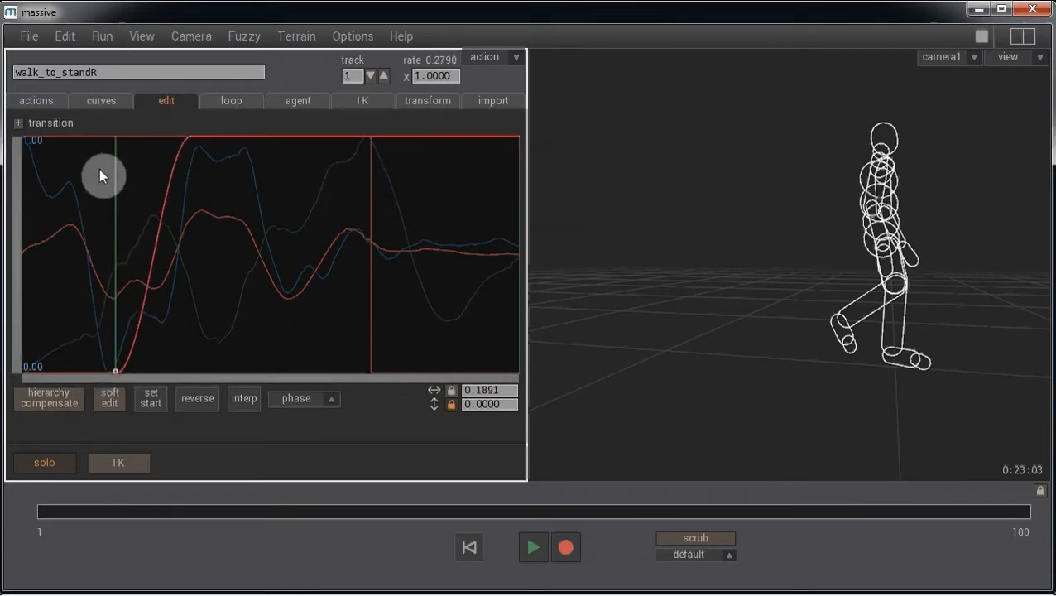
Scrub to the walk_to_standR action's standing pose and move the drop of its latch curve to about 0.64.
{"action": "left_click", "coordinate": [411, 308]}
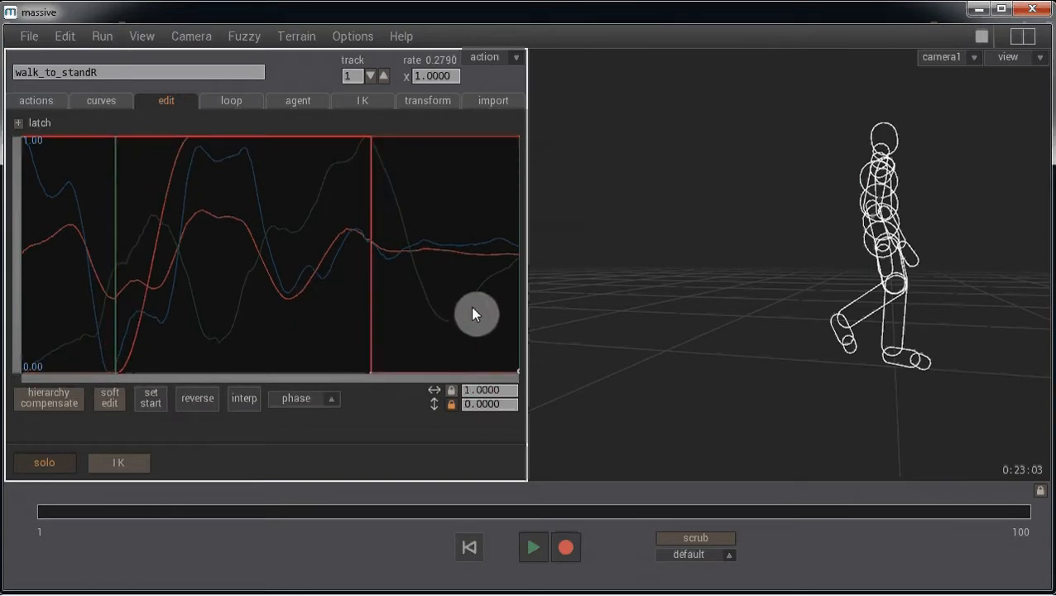
{"action": "key", "text": "w"}
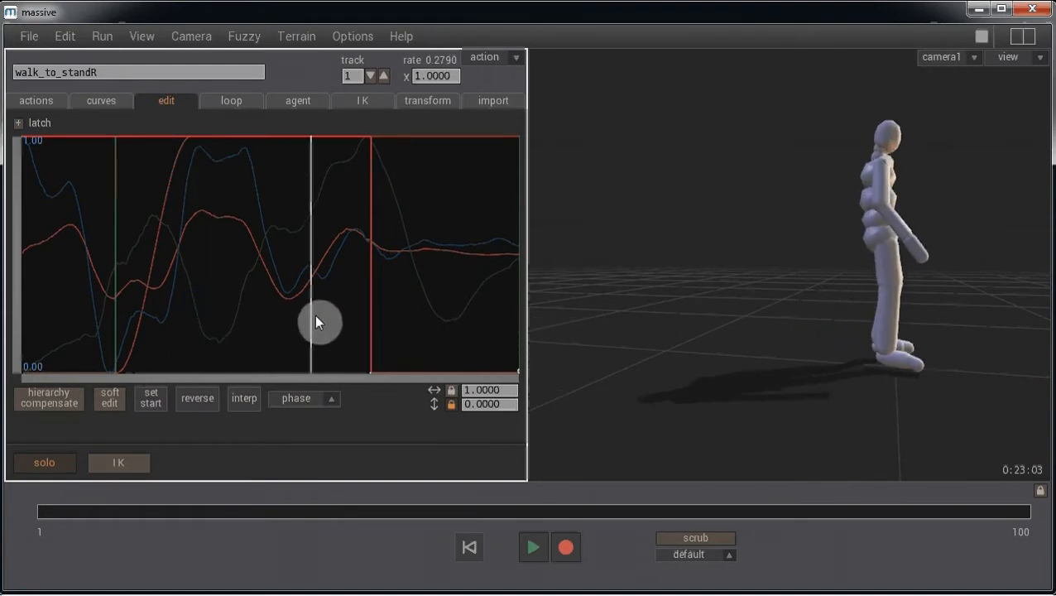
{"action": "left_click_drag", "start_coordinate": [364, 346], "coordinate": [334, 382]}
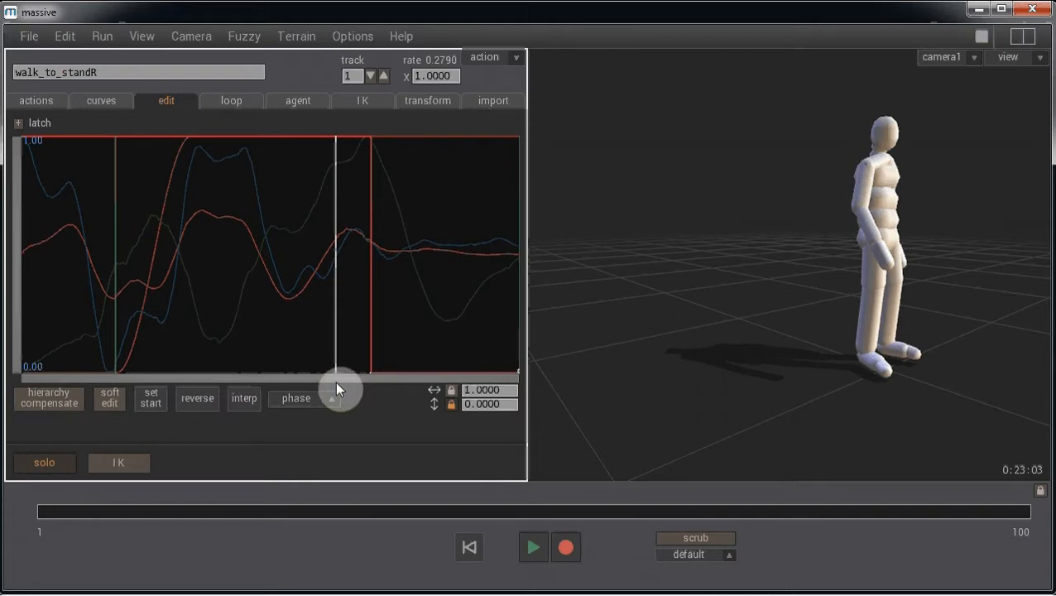
{"action": "mouse_move", "coordinate": [335, 381]}
{"action": "left_mouse_down"}
{"action": "mouse_move", "coordinate": [358, 374]}
{"action": "mouse_move", "coordinate": [340, 370]}
{"action": "left_mouse_up"}
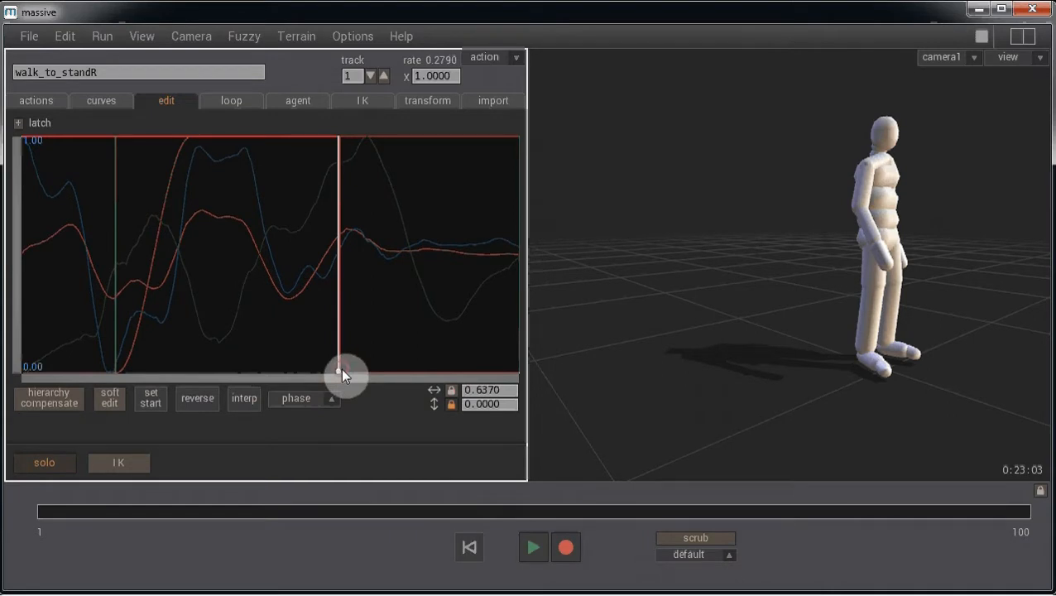
{"action": "left_click_drag", "start_coordinate": [337, 368], "coordinate": [340, 369]}
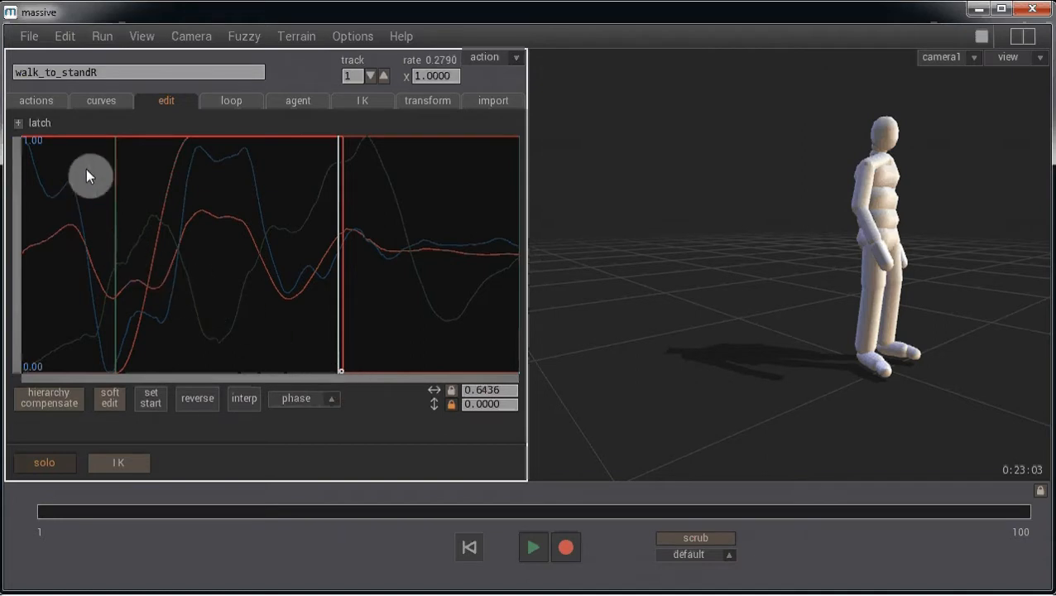
Open the Sequencer and move its window clear of the agent in the 3D view.
{"action": "left_click", "coordinate": [140, 35]}
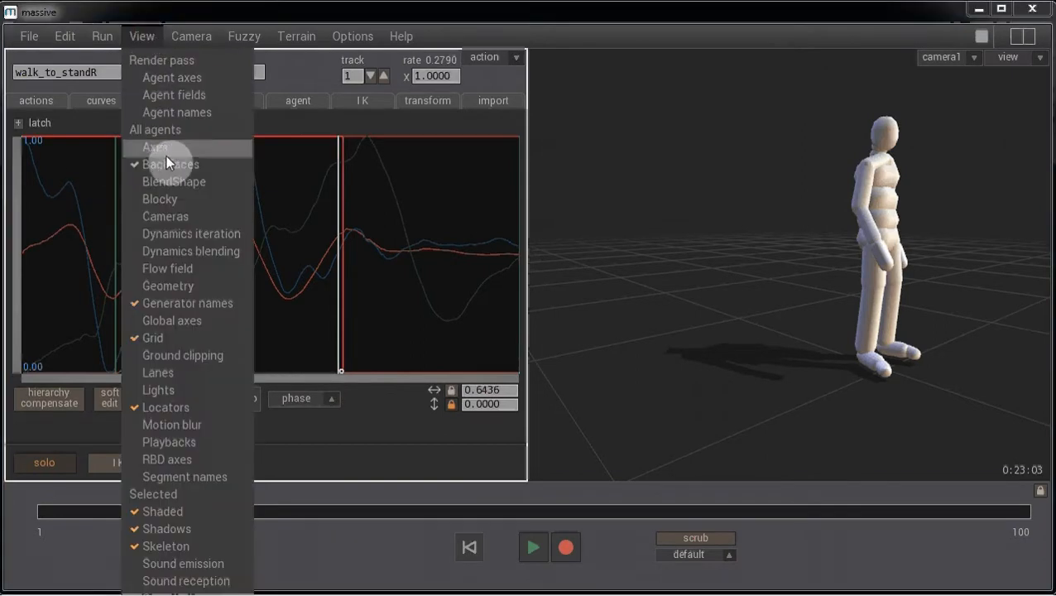
{"action": "left_click", "coordinate": [203, 443]}
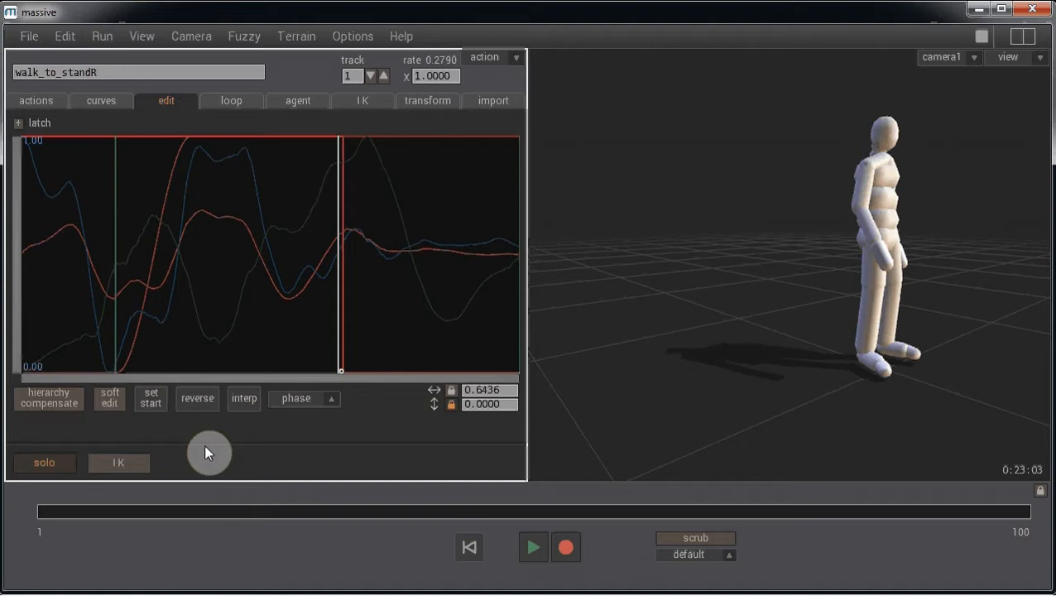
{"action": "left_click", "coordinate": [102, 36]}
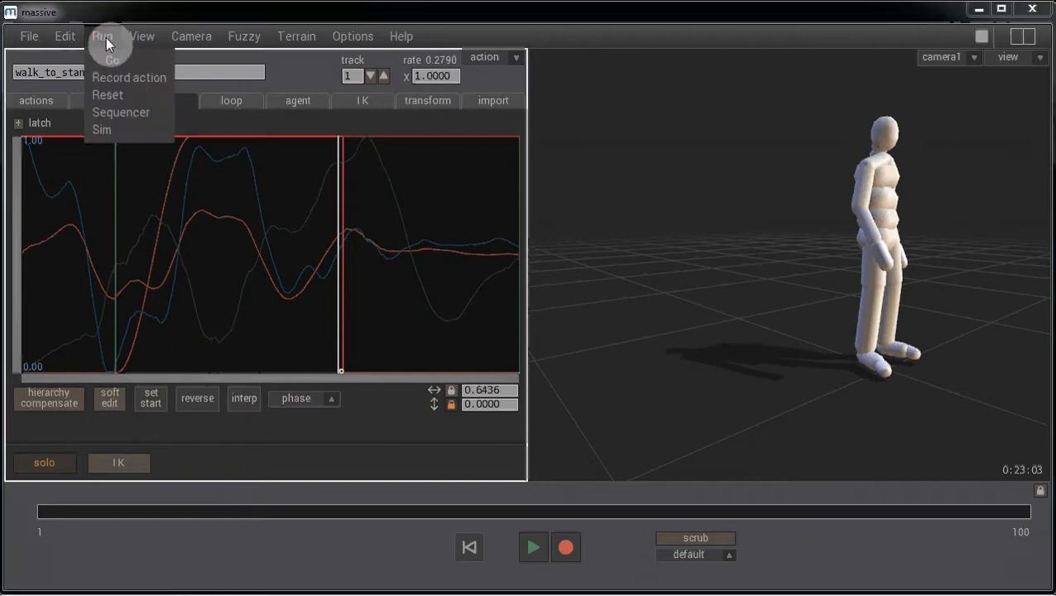
{"action": "left_click", "coordinate": [130, 117]}
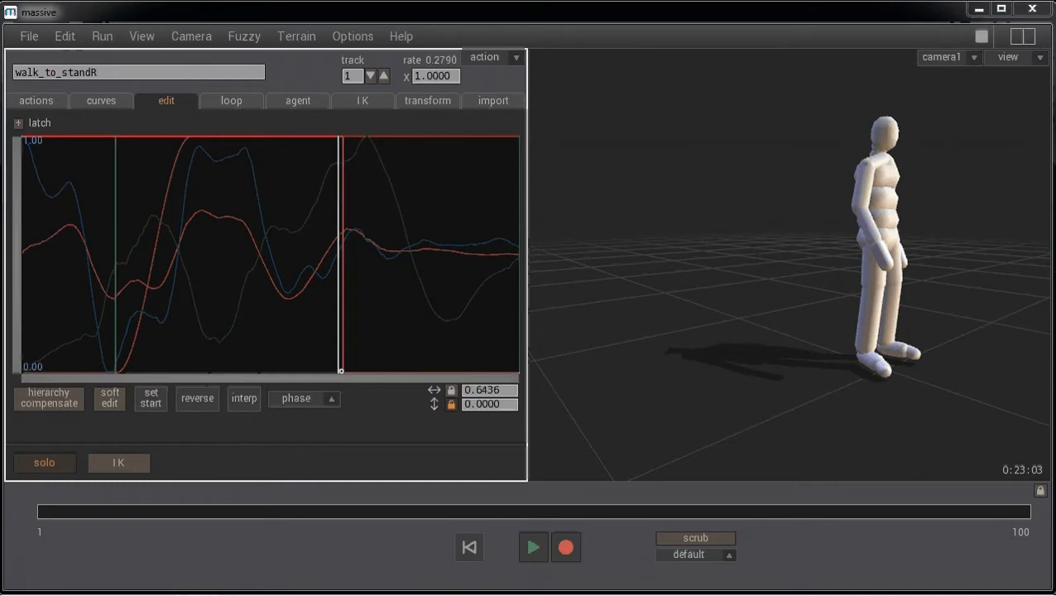
{"action": "left_click_drag", "start_coordinate": [414, 183], "coordinate": [271, 135]}
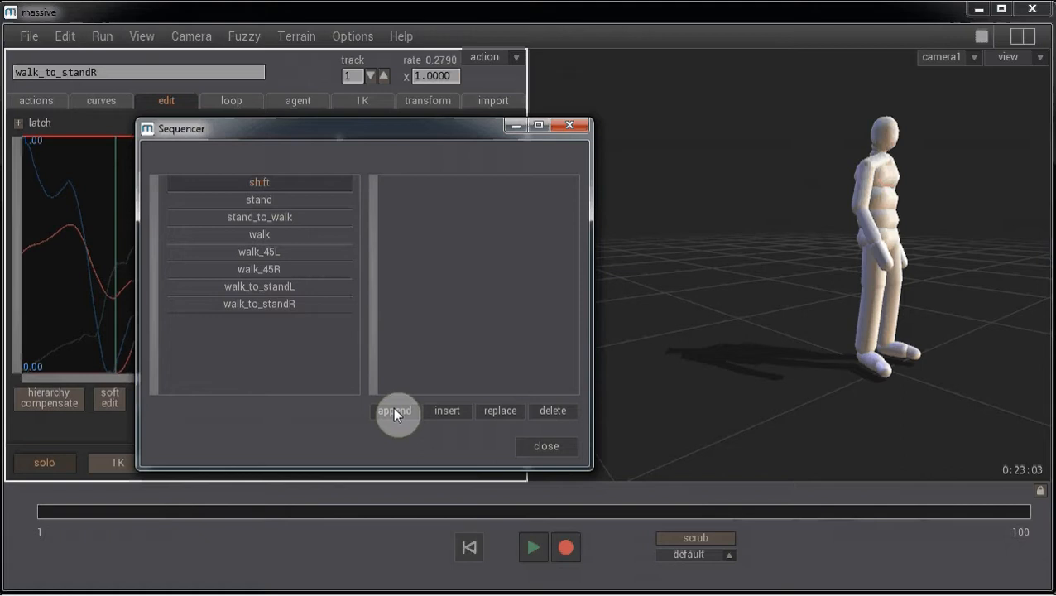
Build a sequence in the Sequencer from the stand, stand_to_walk, walk and walk_to_standL actions, in that order.
{"action": "left_click", "coordinate": [277, 200]}
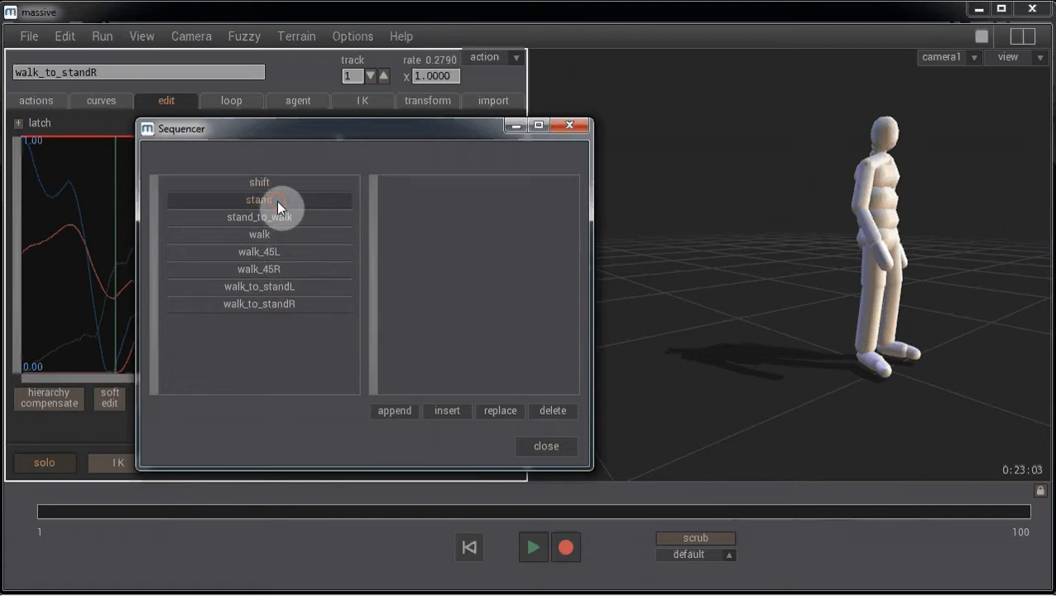
{"action": "left_click", "coordinate": [401, 409]}
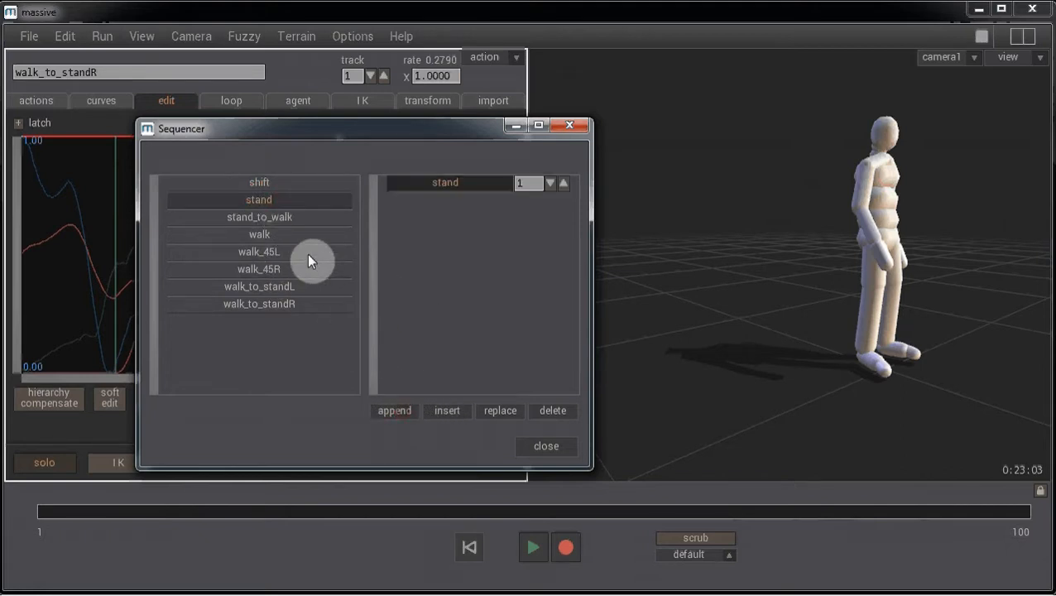
{"action": "left_click", "coordinate": [285, 217]}
{"action": "left_click", "coordinate": [395, 412]}
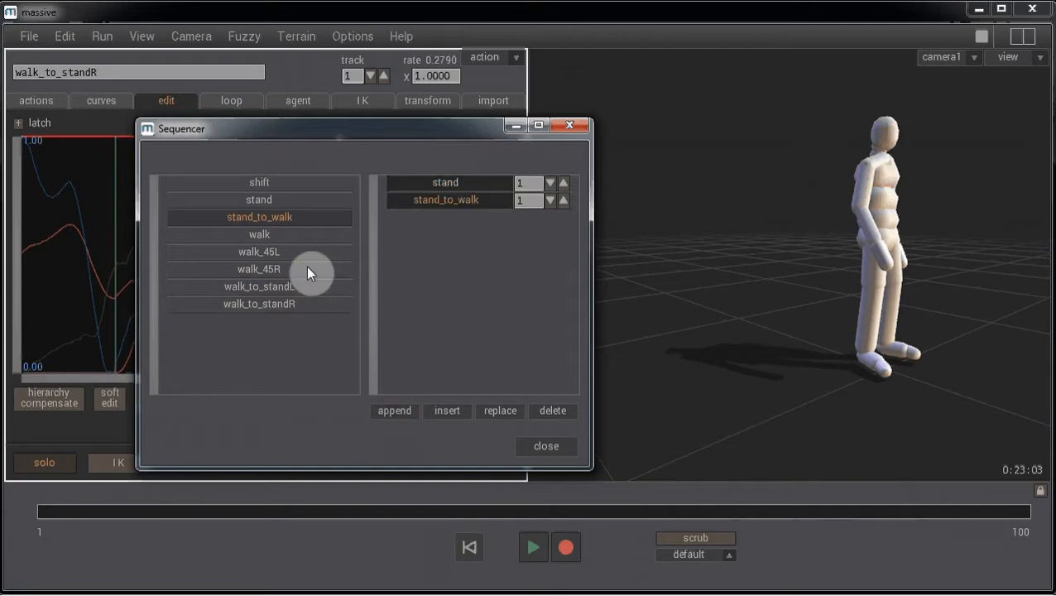
{"action": "left_click", "coordinate": [300, 236]}
{"action": "left_click", "coordinate": [386, 411]}
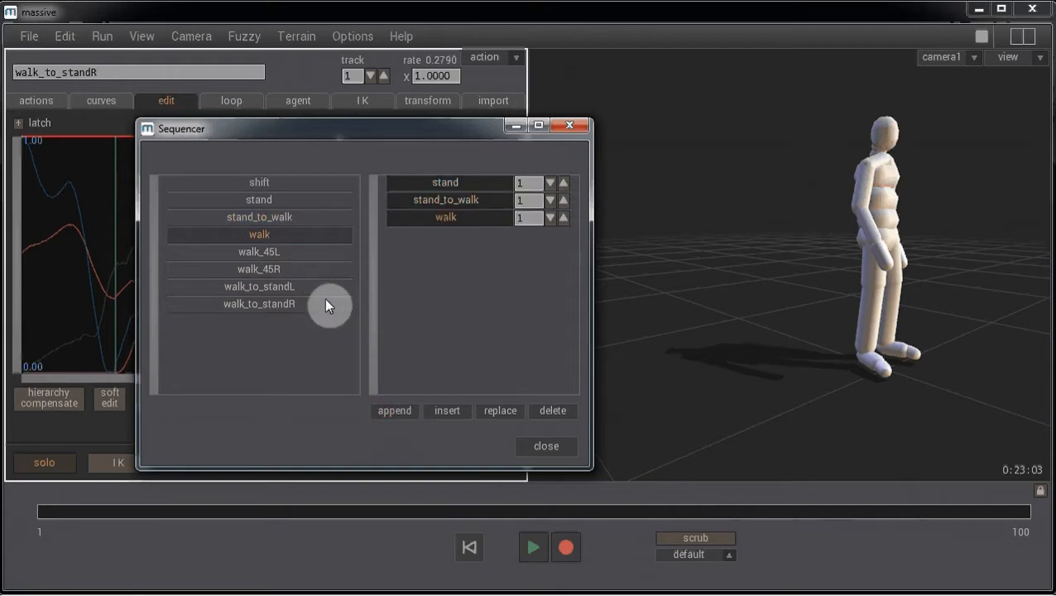
{"action": "left_click", "coordinate": [172, 286]}
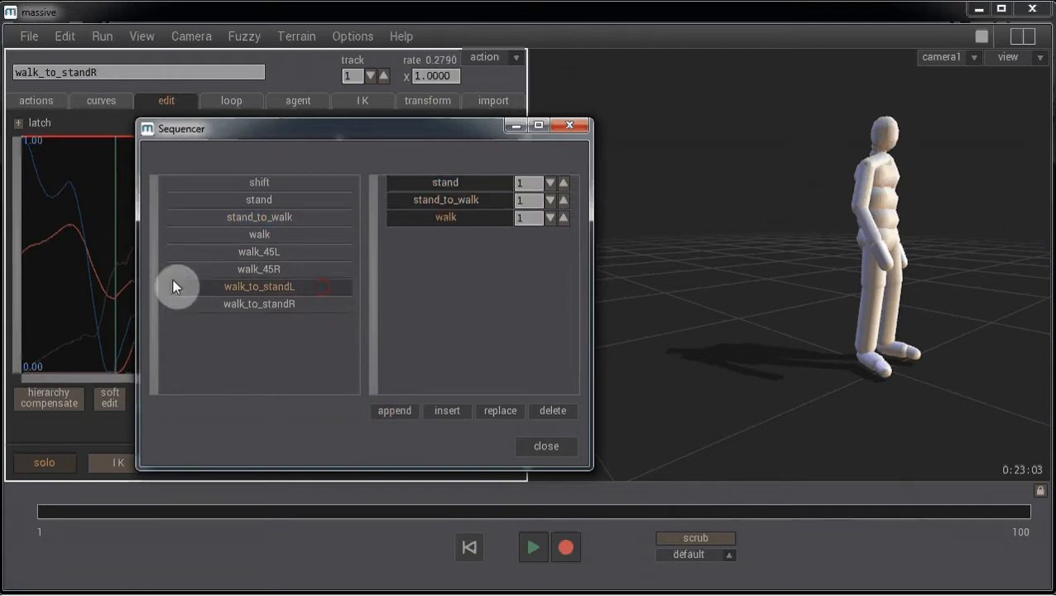
{"action": "left_click", "coordinate": [401, 410]}
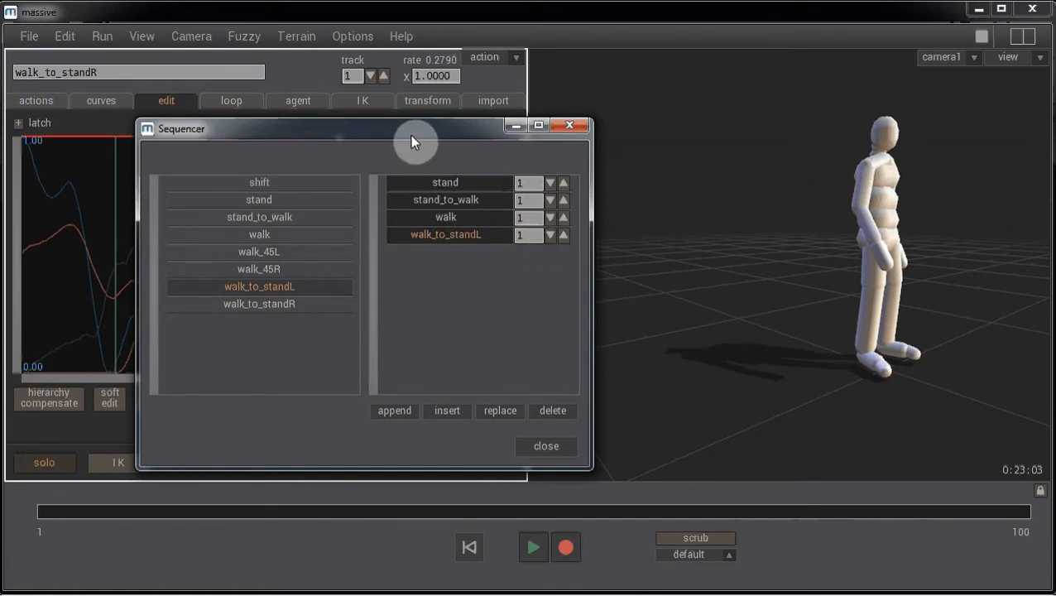
Move the Sequencer clear of the agent and play the sequence to check the blends from walk to walk_to_standL and stand.
{"action": "left_click_drag", "start_coordinate": [410, 134], "coordinate": [1055, 591]}
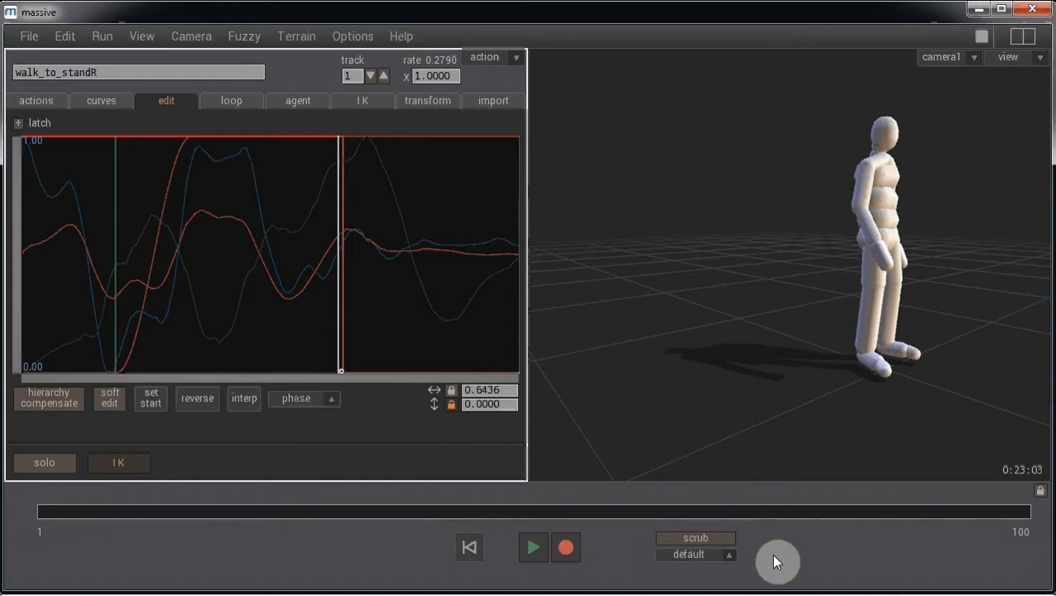
{"action": "left_click_drag", "start_coordinate": [1055, 592], "coordinate": [157, 74]}
{"action": "key", "text": "space"}
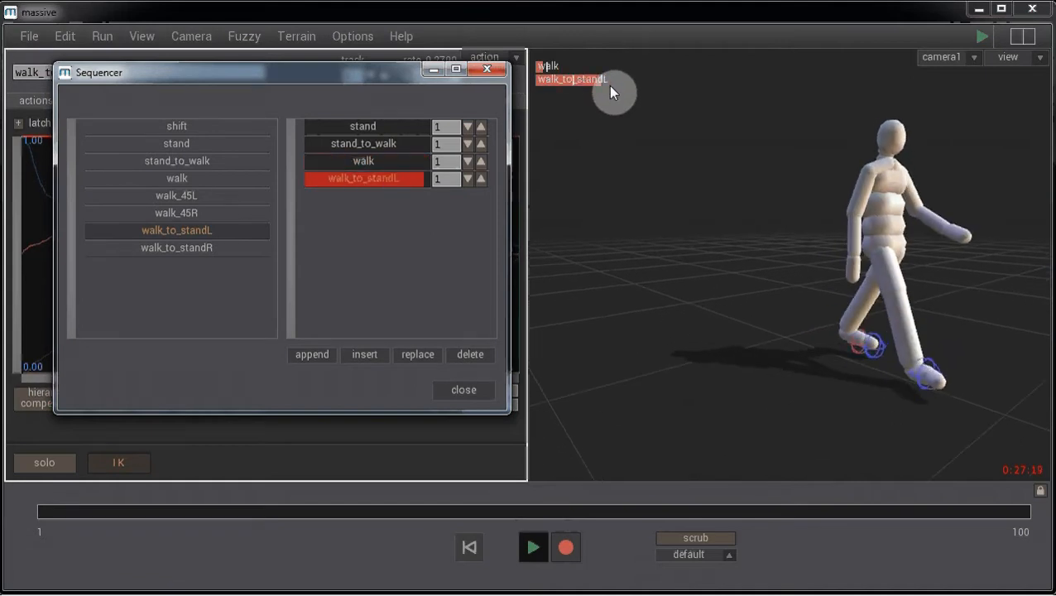
{"action": "left_click", "coordinate": [823, 236]}
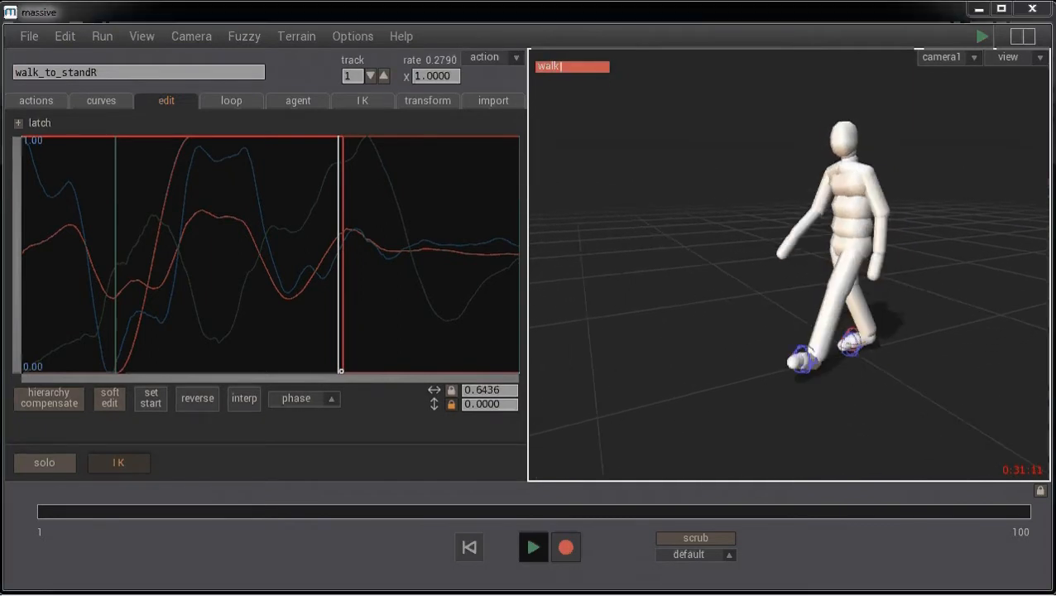
{"action": "key", "text": "alt+Tab"}
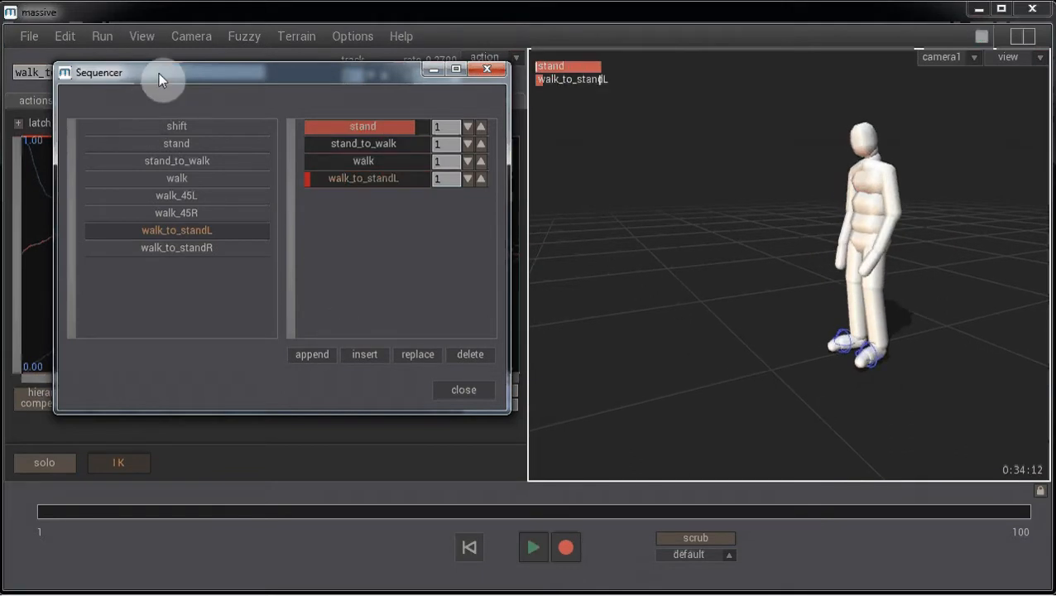
Inspect the curves of the stand_to_walk, walk and walk_to_standL actions by selecting each in the sequence.
{"action": "left_click_drag", "start_coordinate": [158, 73], "coordinate": [676, 90]}
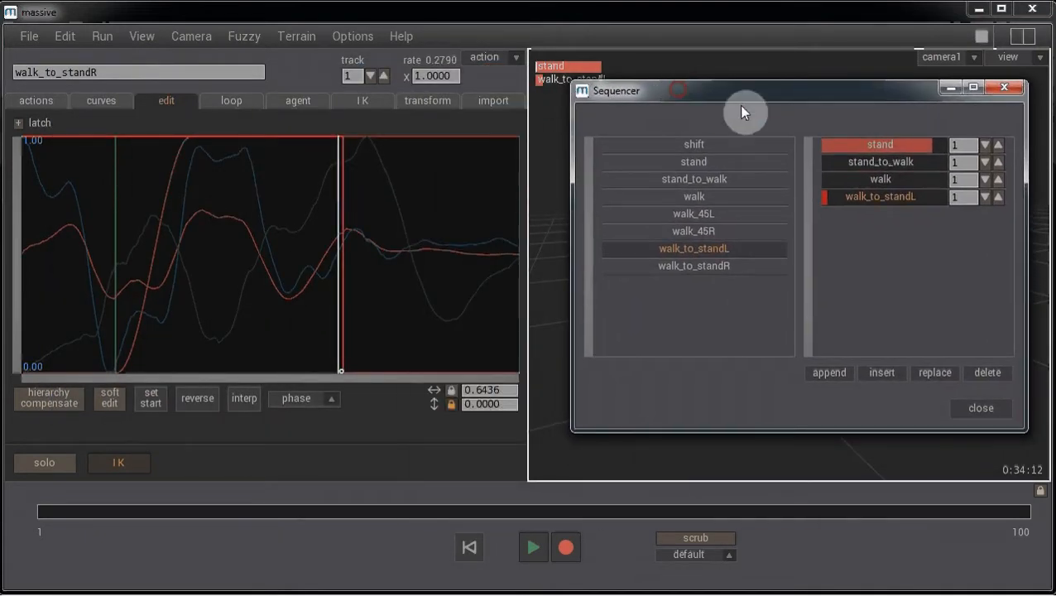
{"action": "left_click", "coordinate": [864, 162]}
{"action": "left_click", "coordinate": [868, 178]}
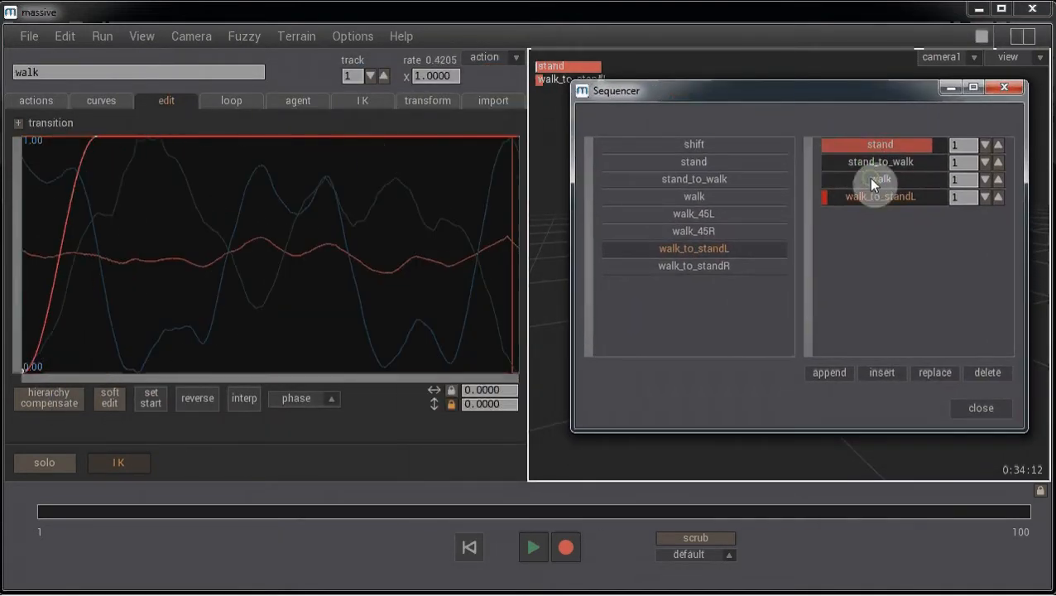
{"action": "left_click", "coordinate": [875, 197]}
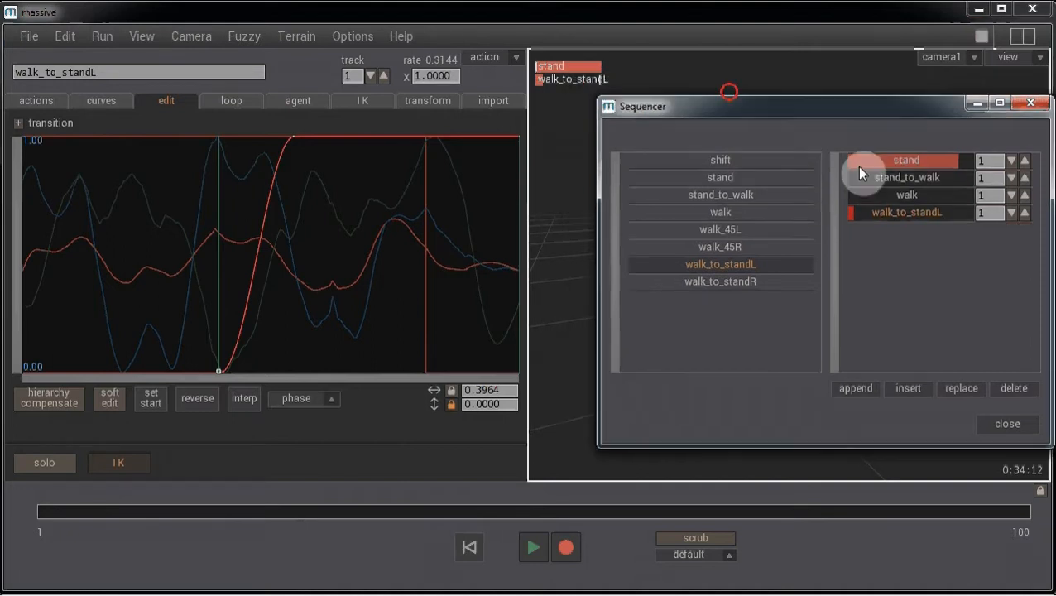
{"action": "left_click", "coordinate": [981, 408]}
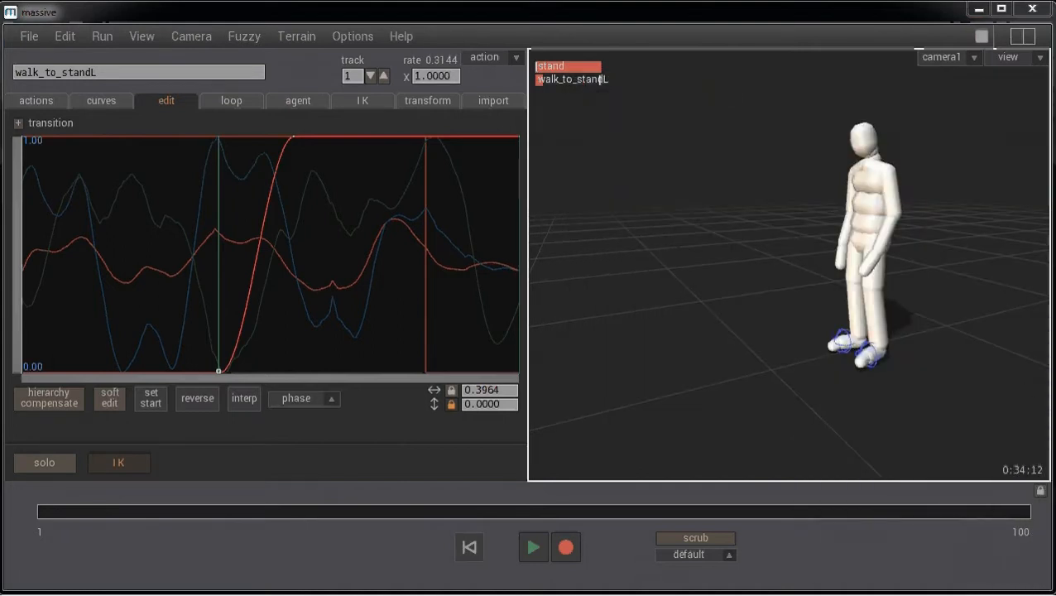
Replace walk_to_standL with walk_to_standR in the sequence and play it back on the agent.
{"action": "left_click", "coordinate": [36, 100]}
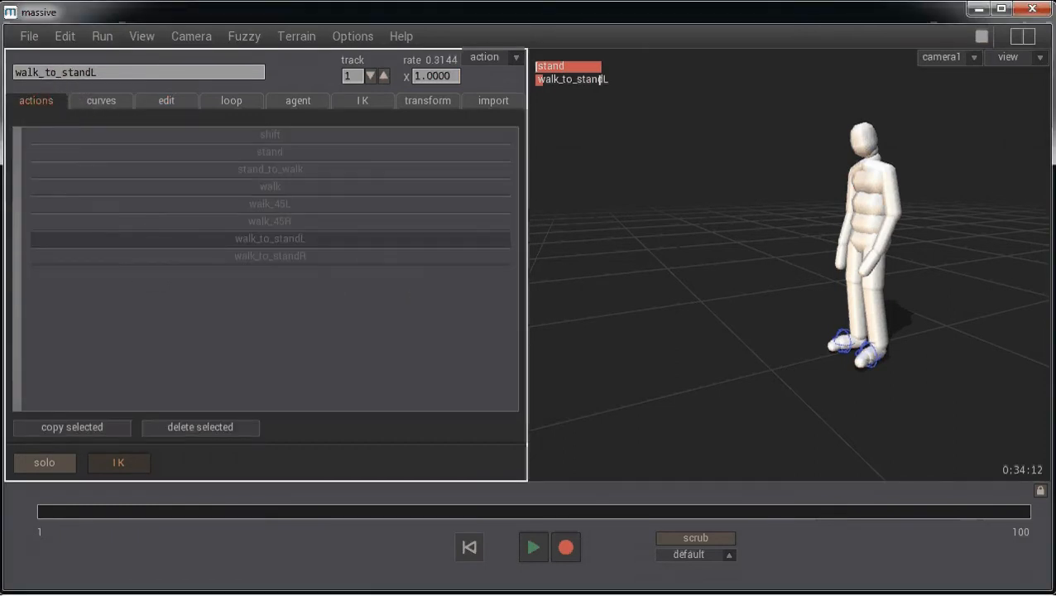
{"action": "left_click_drag", "start_coordinate": [1054, 480], "coordinate": [671, 118]}
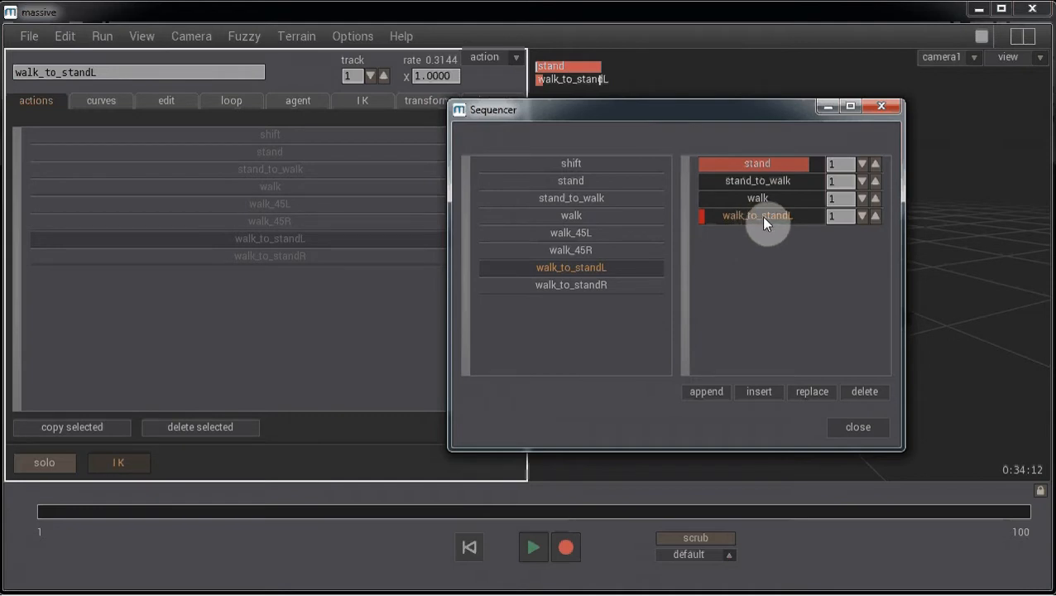
{"action": "left_click", "coordinate": [608, 286]}
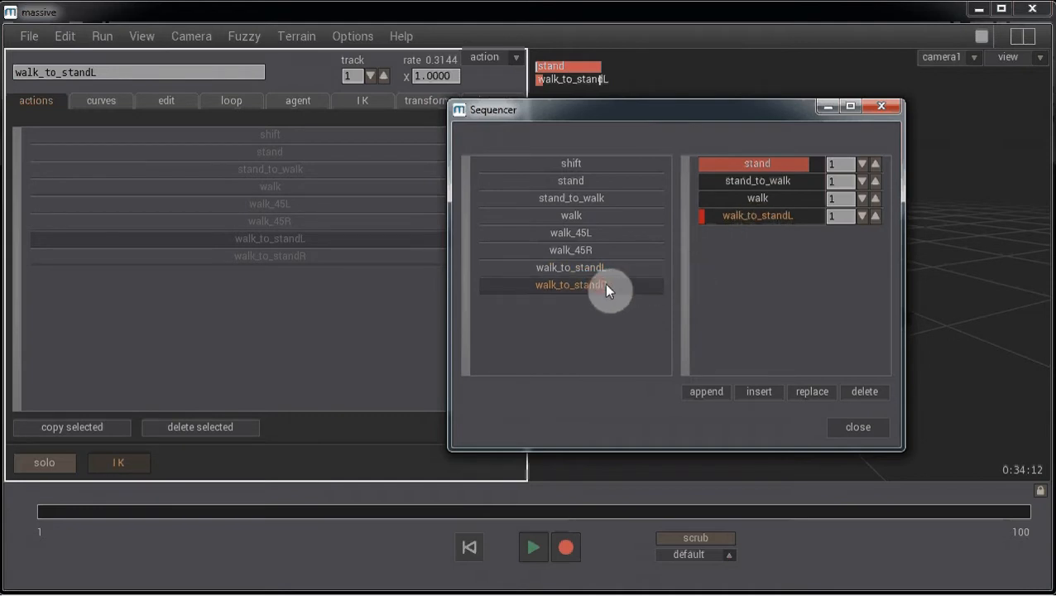
{"action": "left_click", "coordinate": [805, 390]}
{"action": "left_click_drag", "start_coordinate": [776, 121], "coordinate": [364, 97]}
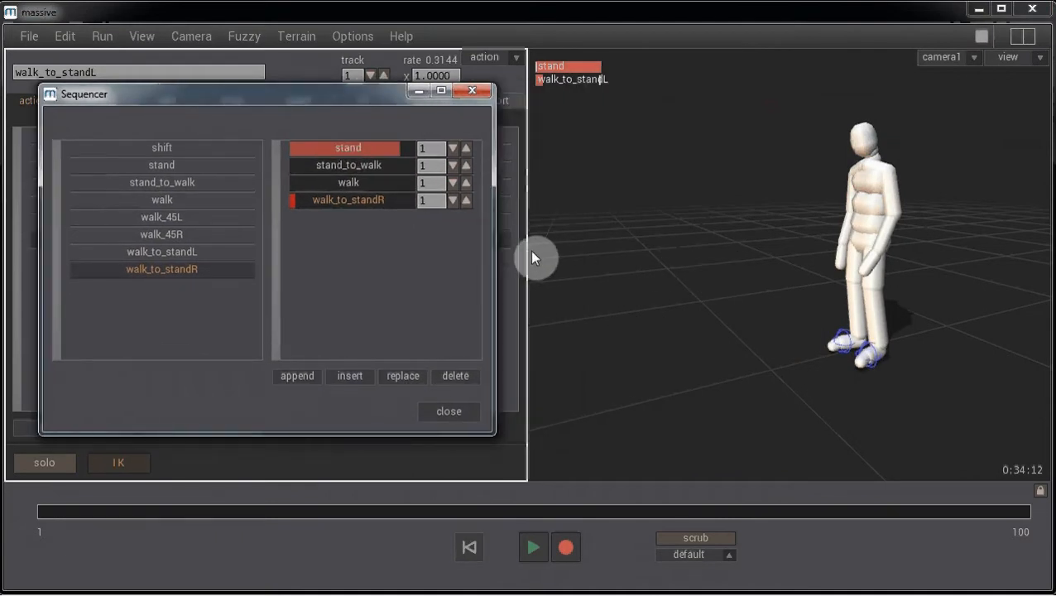
{"action": "key", "text": "space"}
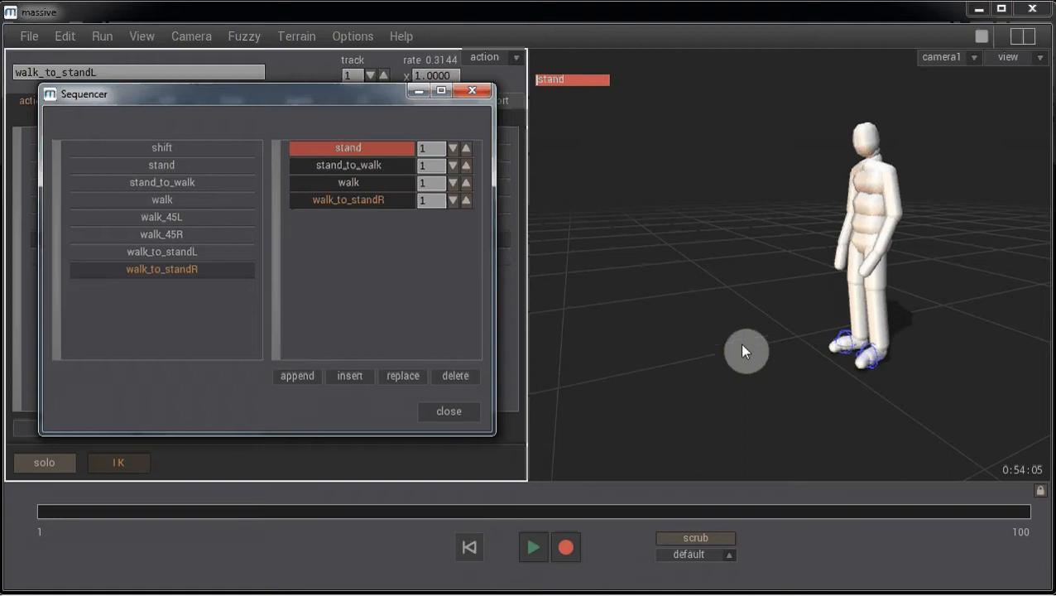
Add points to the walk action's latch curve so that it drops to 0 at about 0.67 and rises again shortly after.
{"action": "left_click", "coordinate": [372, 184]}
{"action": "left_click_drag", "start_coordinate": [303, 92], "coordinate": [820, 132]}
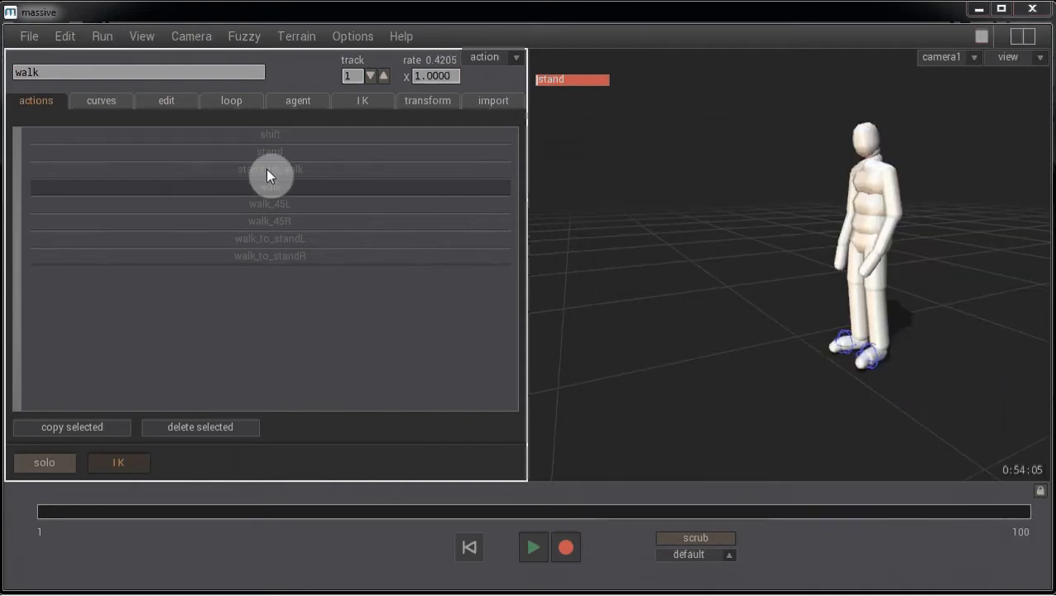
{"action": "left_click", "coordinate": [172, 101]}
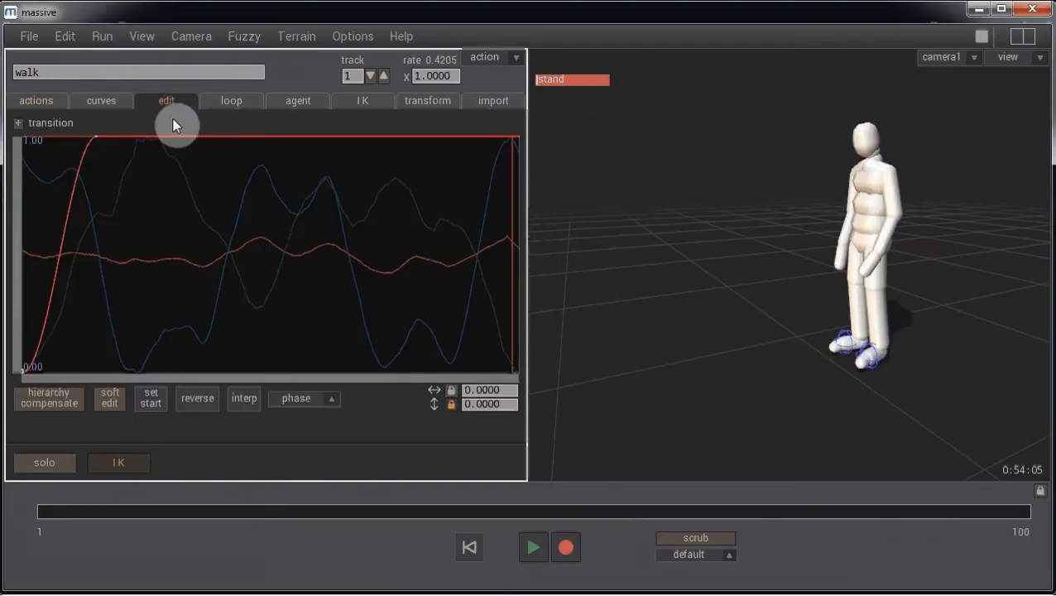
{"action": "key", "text": "Down"}
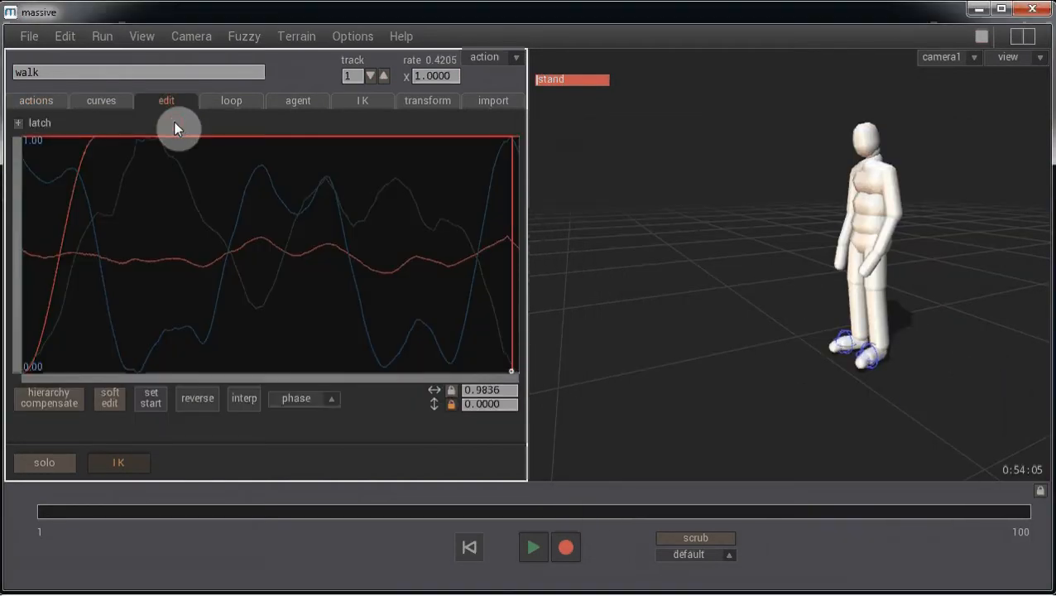
{"action": "left_click", "coordinate": [369, 138]}
{"action": "left_click_drag", "start_coordinate": [353, 138], "coordinate": [350, 138]}
{"action": "left_click", "coordinate": [468, 403]}
{"action": "type", "text": "0"}
{"action": "key", "text": "Return"}
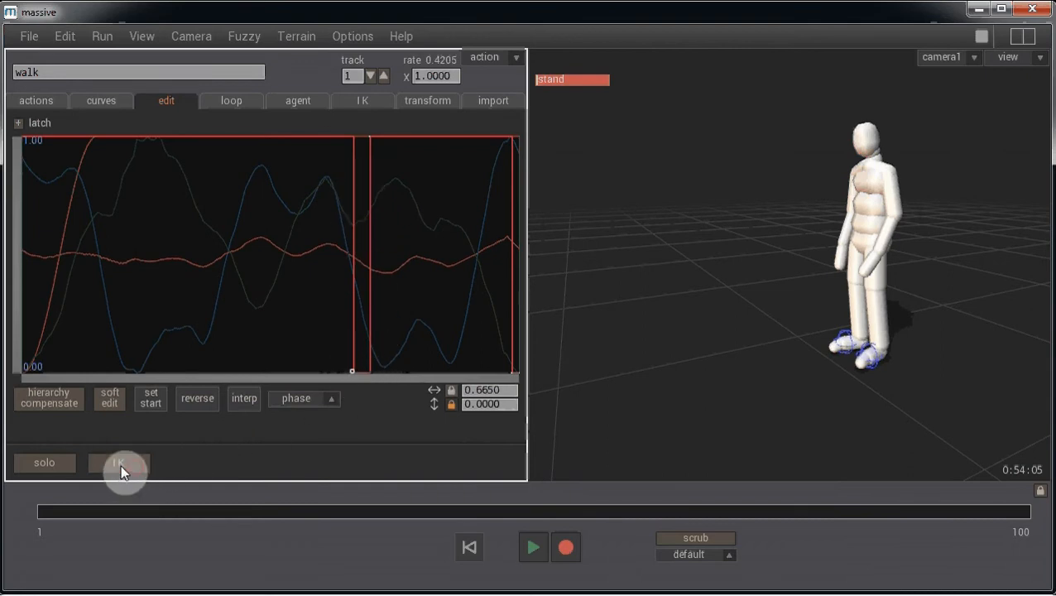
Solo the walk action with IK off and scrub around the latch gap to examine the agent's foot positions from the side.
{"action": "left_click", "coordinate": [24, 462]}
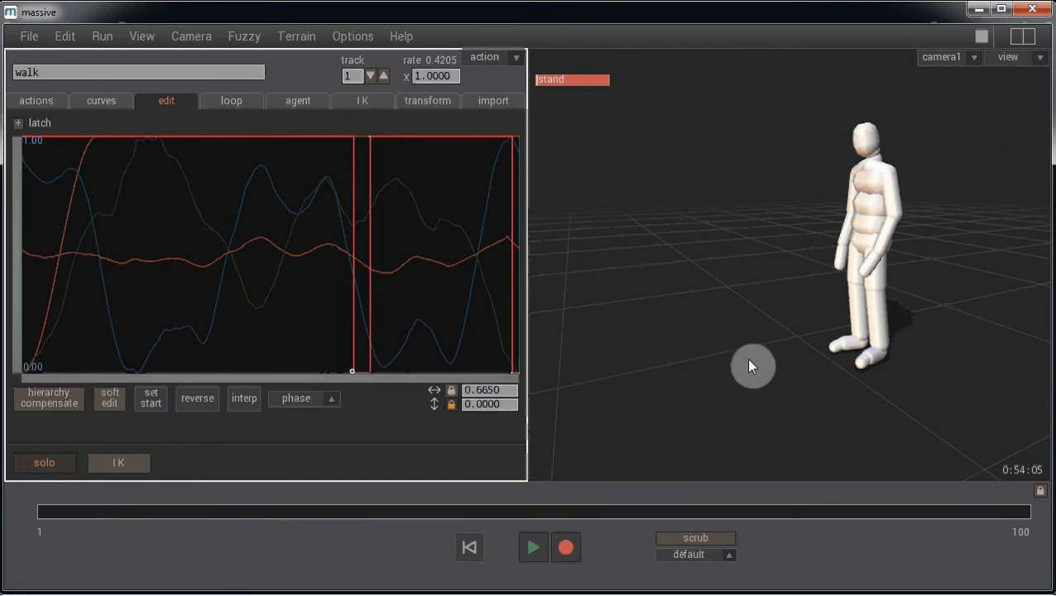
{"action": "left_click", "coordinate": [350, 333]}
{"action": "left_click_drag", "start_coordinate": [302, 322], "coordinate": [381, 352]}
{"action": "left_click_drag", "start_coordinate": [782, 336], "coordinate": [728, 291], "text": "alt"}
{"action": "left_click", "coordinate": [382, 334]}
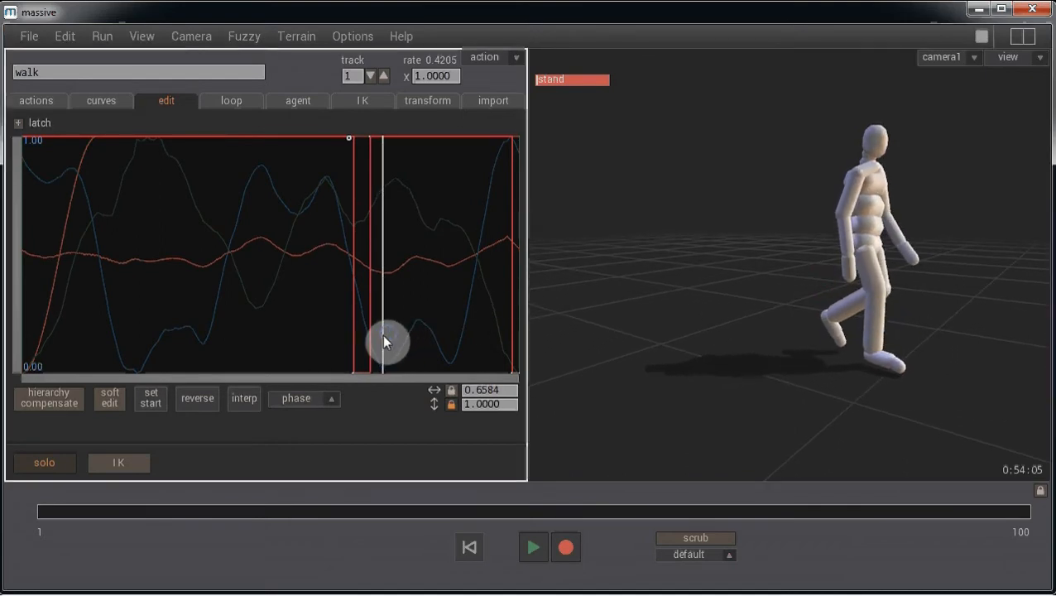
{"action": "mouse_move", "coordinate": [382, 334]}
{"action": "left_mouse_down"}
{"action": "mouse_move", "coordinate": [387, 342]}
{"action": "mouse_move", "coordinate": [373, 339]}
{"action": "mouse_move", "coordinate": [386, 341]}
{"action": "left_mouse_up"}
{"action": "left_click_drag", "start_coordinate": [1038, 248], "coordinate": [788, 297], "text": "alt"}
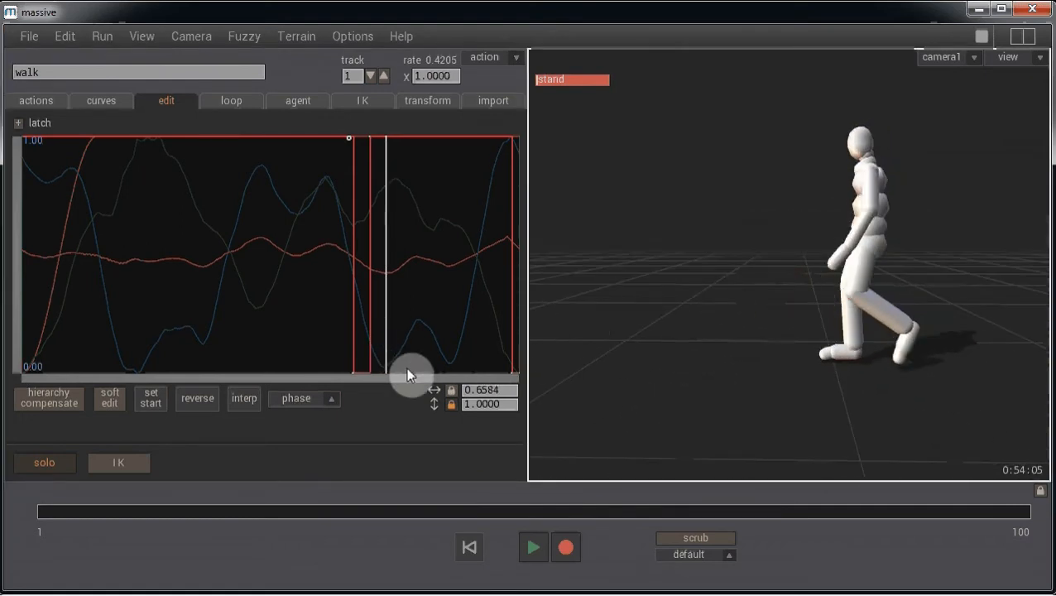
{"action": "left_click_drag", "start_coordinate": [388, 367], "coordinate": [345, 368]}
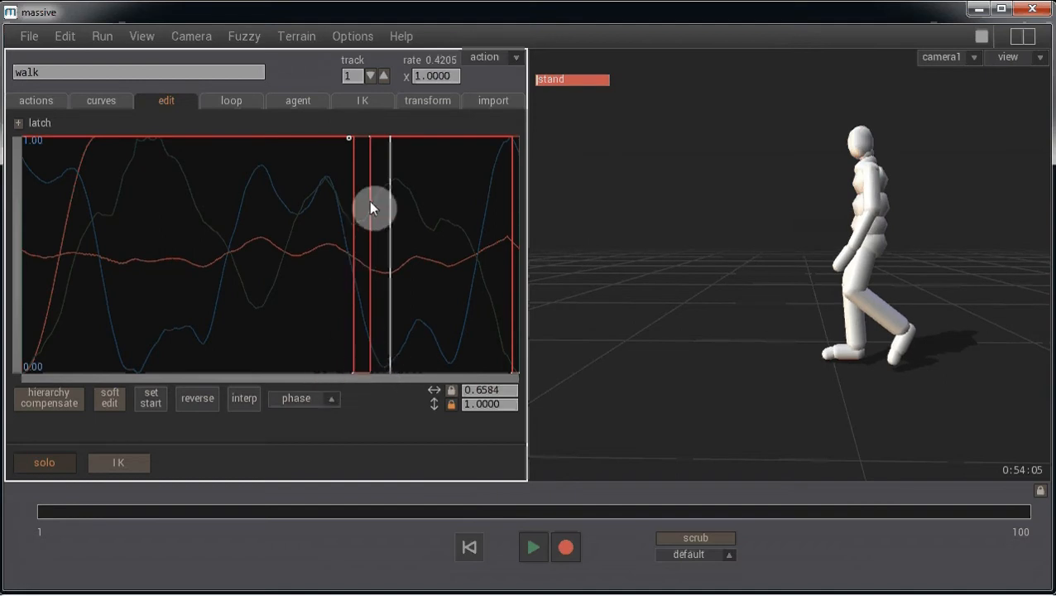
Move the walk latch curve's gap around the scrubbed pose, dropping at about 0.72 and rising at about 0.76.
{"action": "left_click_drag", "start_coordinate": [371, 143], "coordinate": [401, 134]}
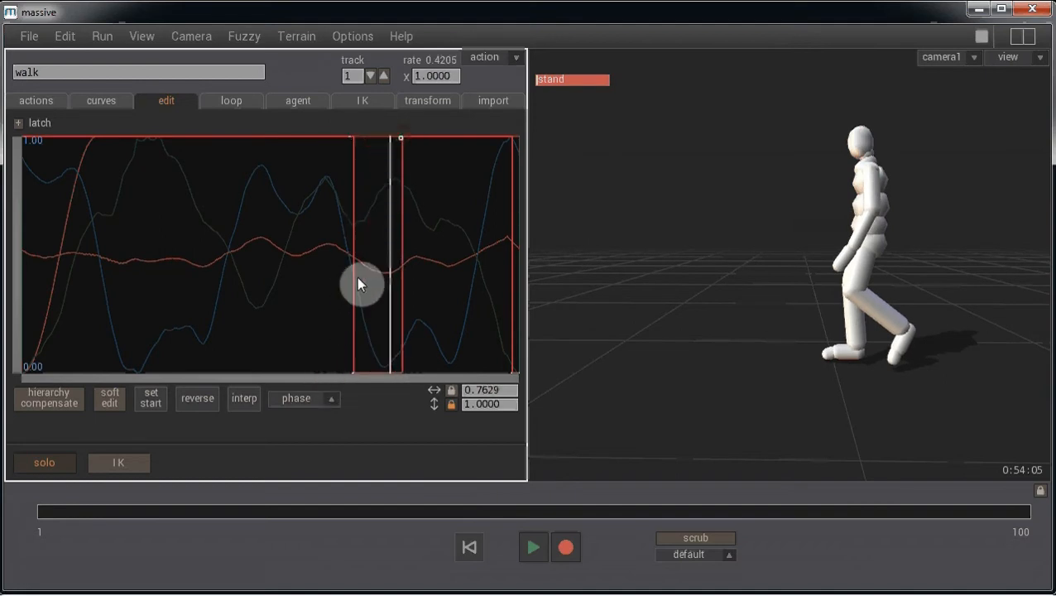
{"action": "left_click_drag", "start_coordinate": [355, 364], "coordinate": [376, 367]}
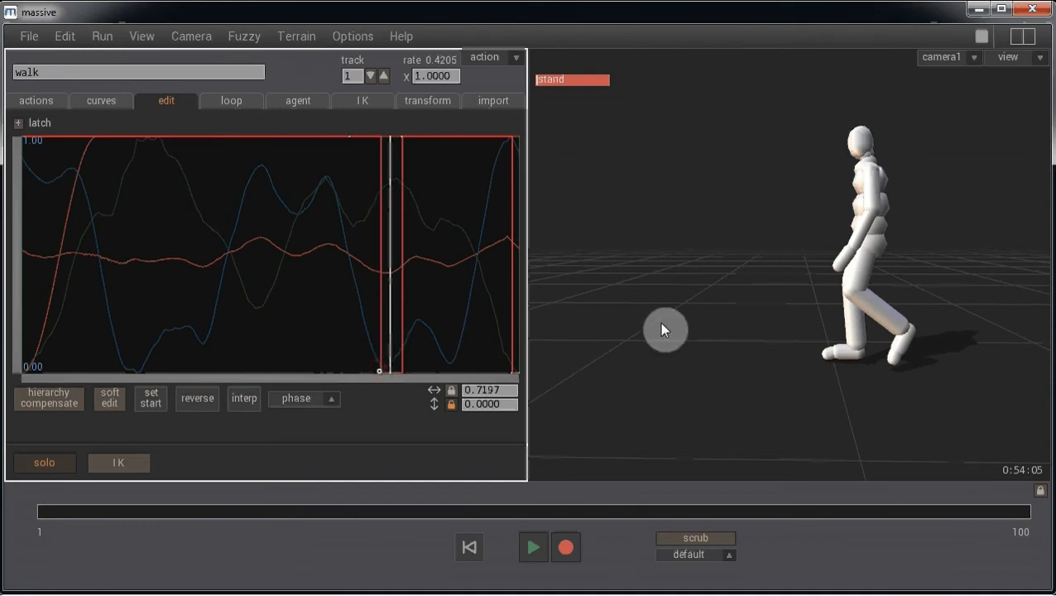
{"action": "mouse_move", "coordinate": [400, 323]}
{"action": "left_mouse_down"}
{"action": "mouse_move", "coordinate": [361, 325]}
{"action": "mouse_move", "coordinate": [395, 336]}
{"action": "mouse_move", "coordinate": [379, 336]}
{"action": "mouse_move", "coordinate": [394, 341]}
{"action": "mouse_move", "coordinate": [399, 373]}
{"action": "left_mouse_up"}
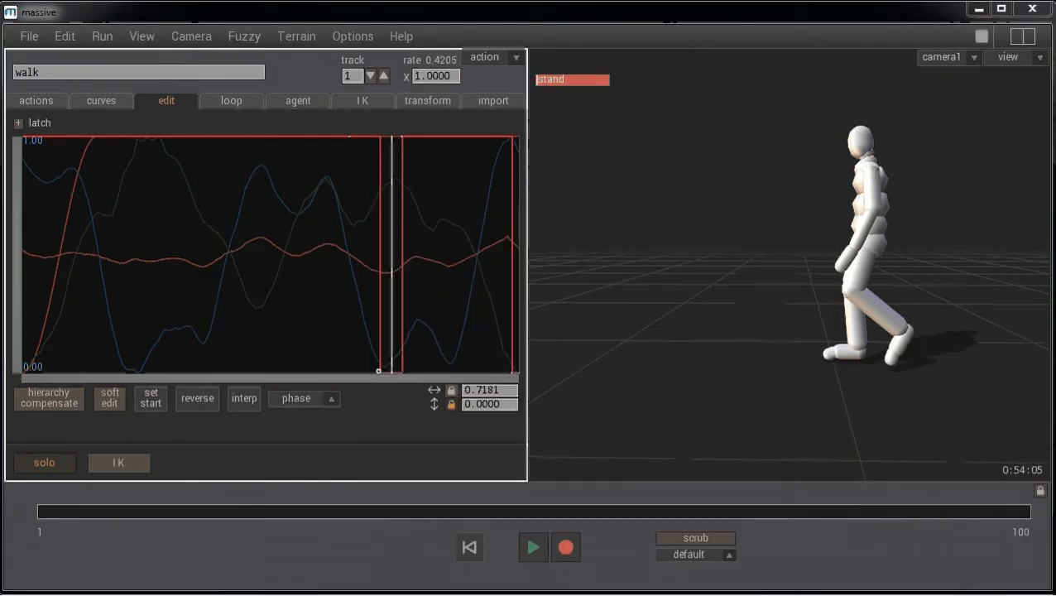
Turn off solo, turn IK back on, and play the Sequencer's sequence from the stand action.
{"action": "left_click", "coordinate": [136, 461]}
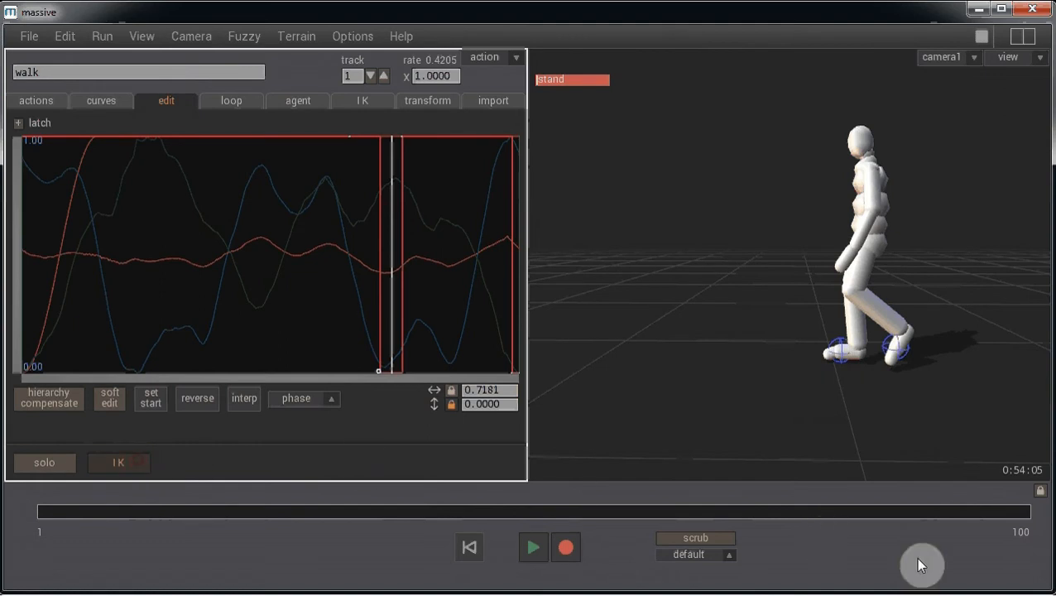
{"action": "left_click_drag", "start_coordinate": [480, 594], "coordinate": [201, 96]}
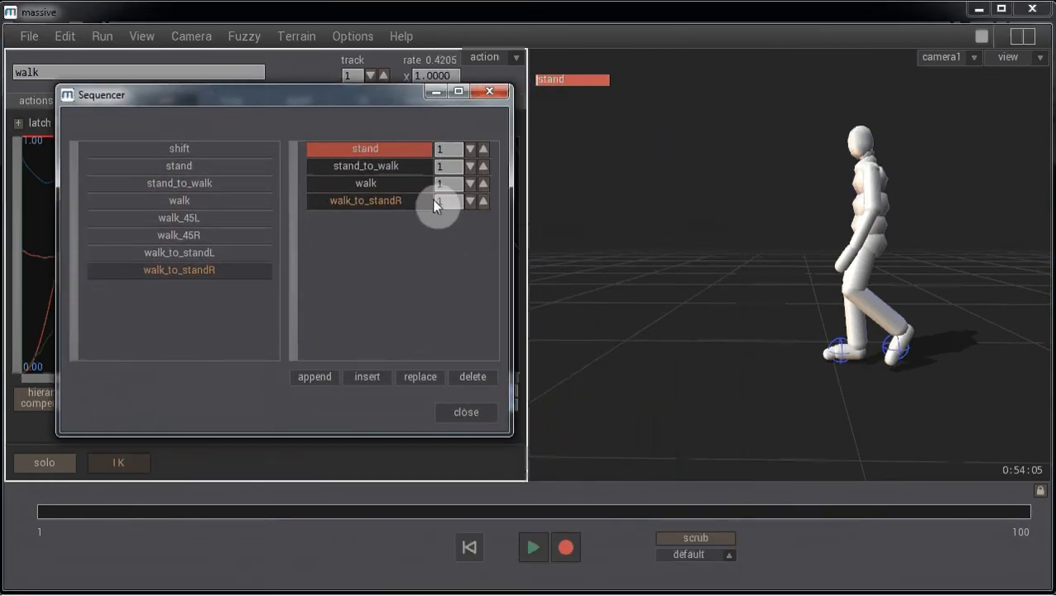
{"action": "left_click", "coordinate": [393, 153]}
{"action": "key", "text": "space"}
{"action": "left_click", "coordinate": [391, 152]}
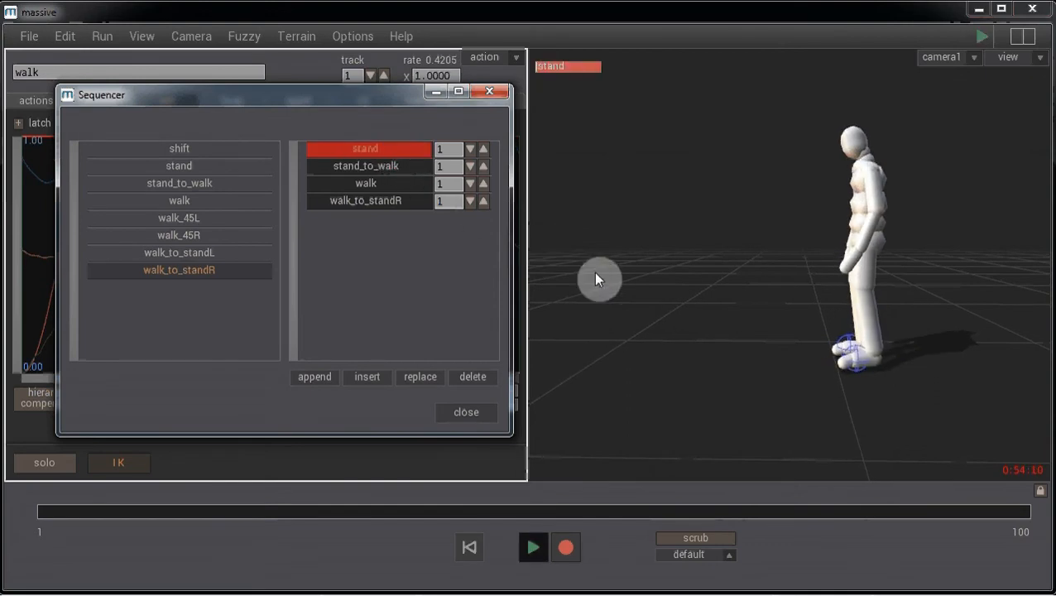
{"action": "middle_click_drag", "start_coordinate": [648, 345], "coordinate": [752, 369]}
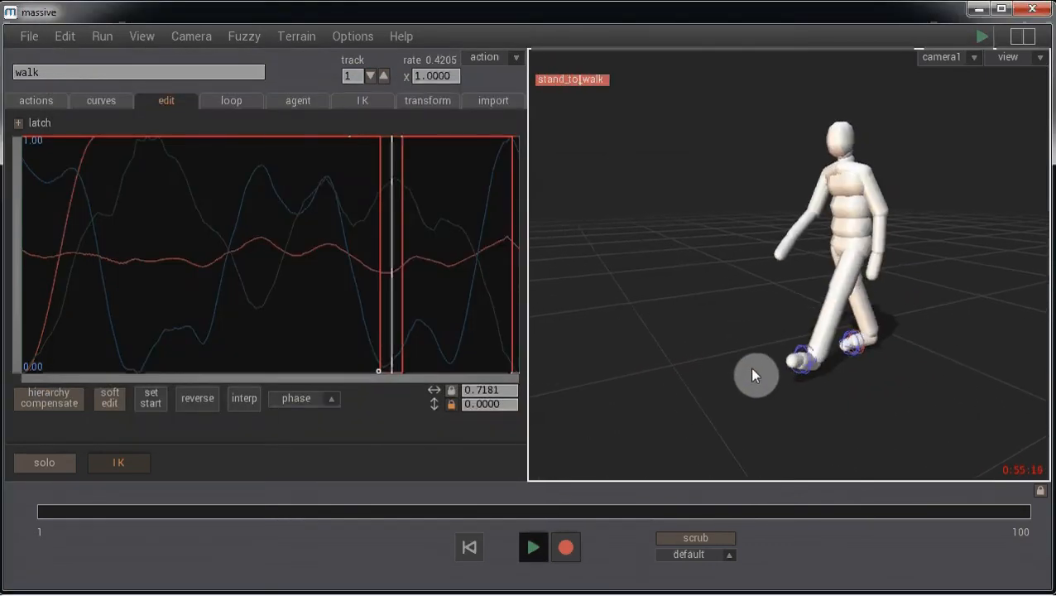